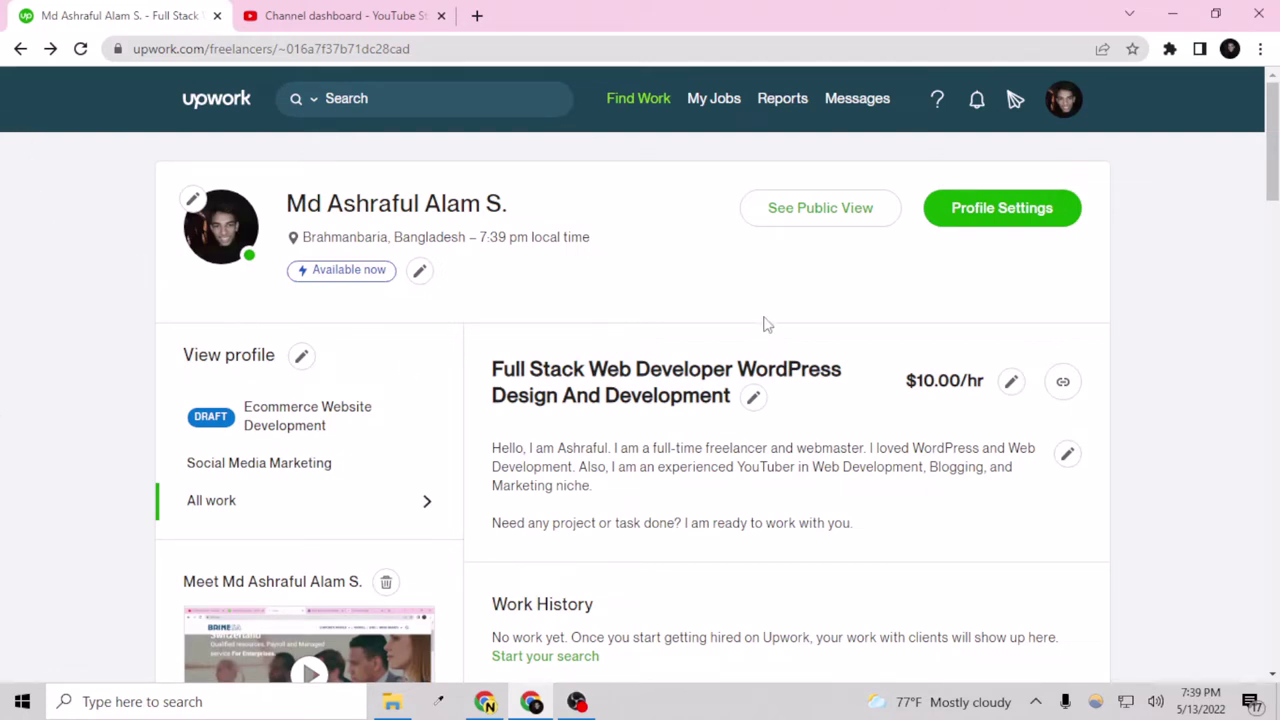
Open the Ecommerce Website Development draft profile and continue to the skills selection step
{"action": "scroll", "coordinate": [754, 280], "scroll_direction": "down", "scroll_amount": 5}
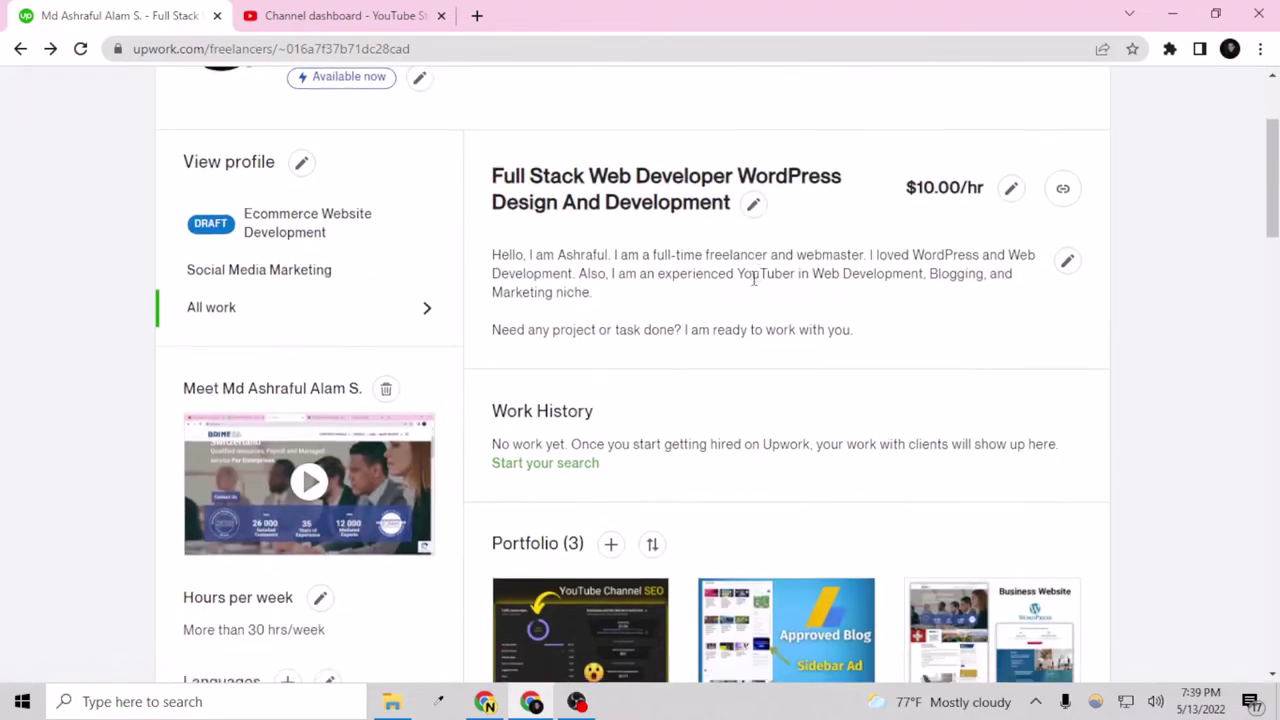
{"action": "scroll", "coordinate": [330, 368], "scroll_direction": "up", "scroll_amount": 5}
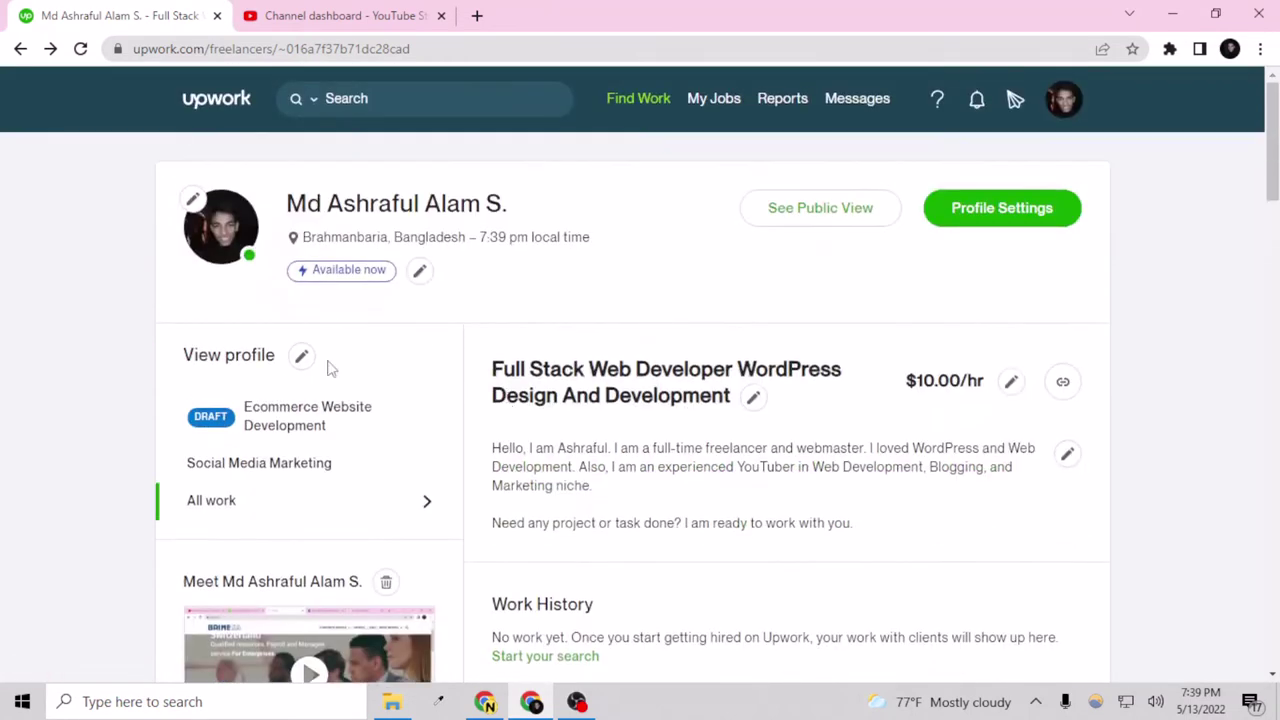
{"action": "left_click", "coordinate": [288, 435]}
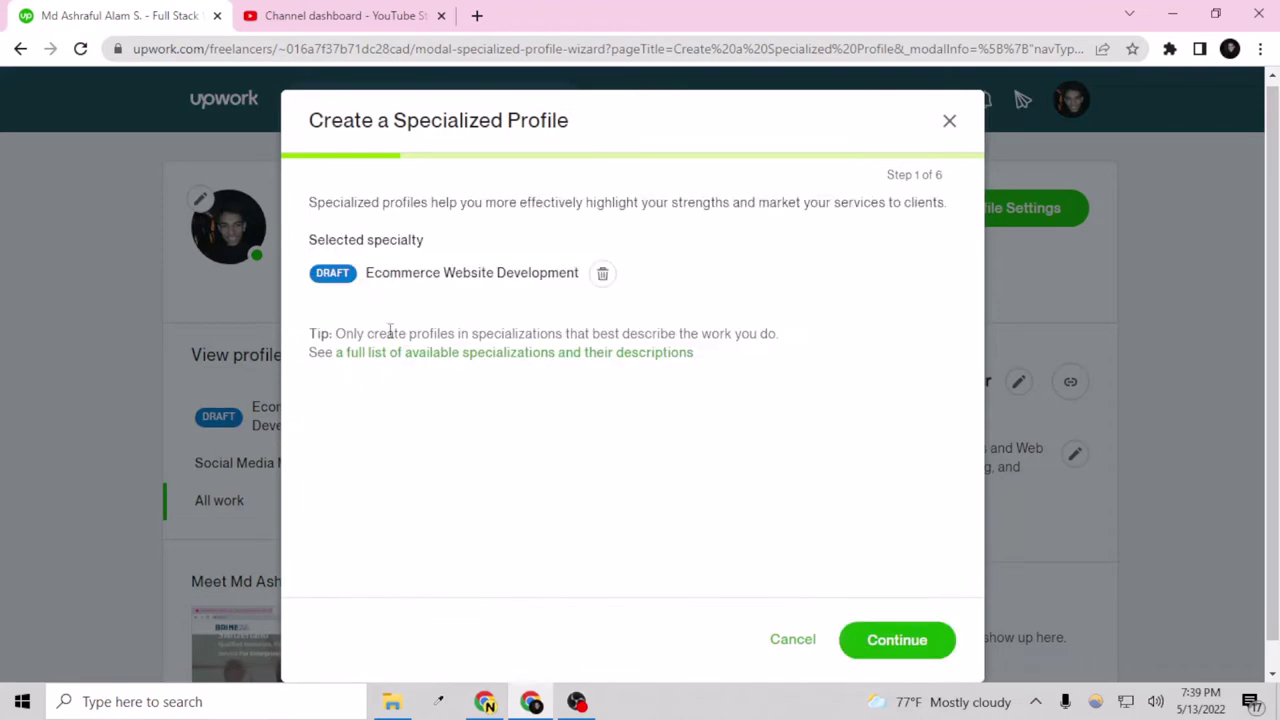
{"action": "scroll", "coordinate": [640, 460], "scroll_direction": "down", "scroll_amount": 1}
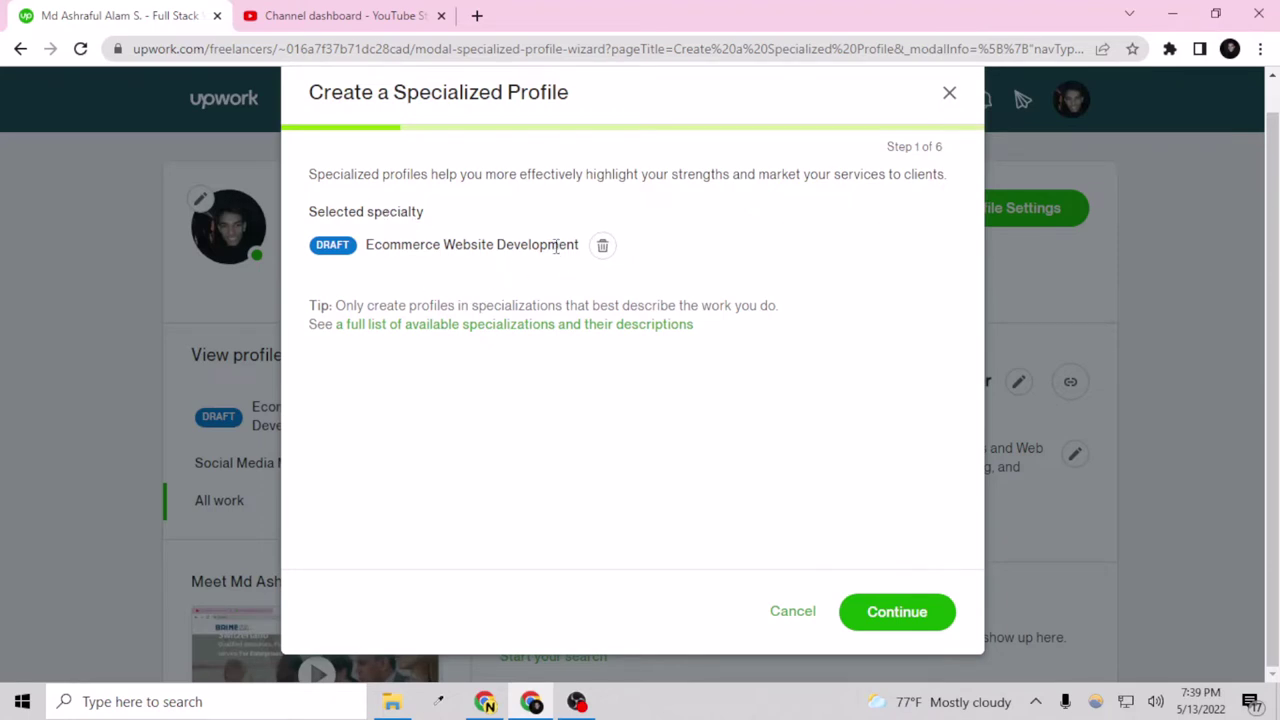
{"action": "left_click", "coordinate": [862, 611]}
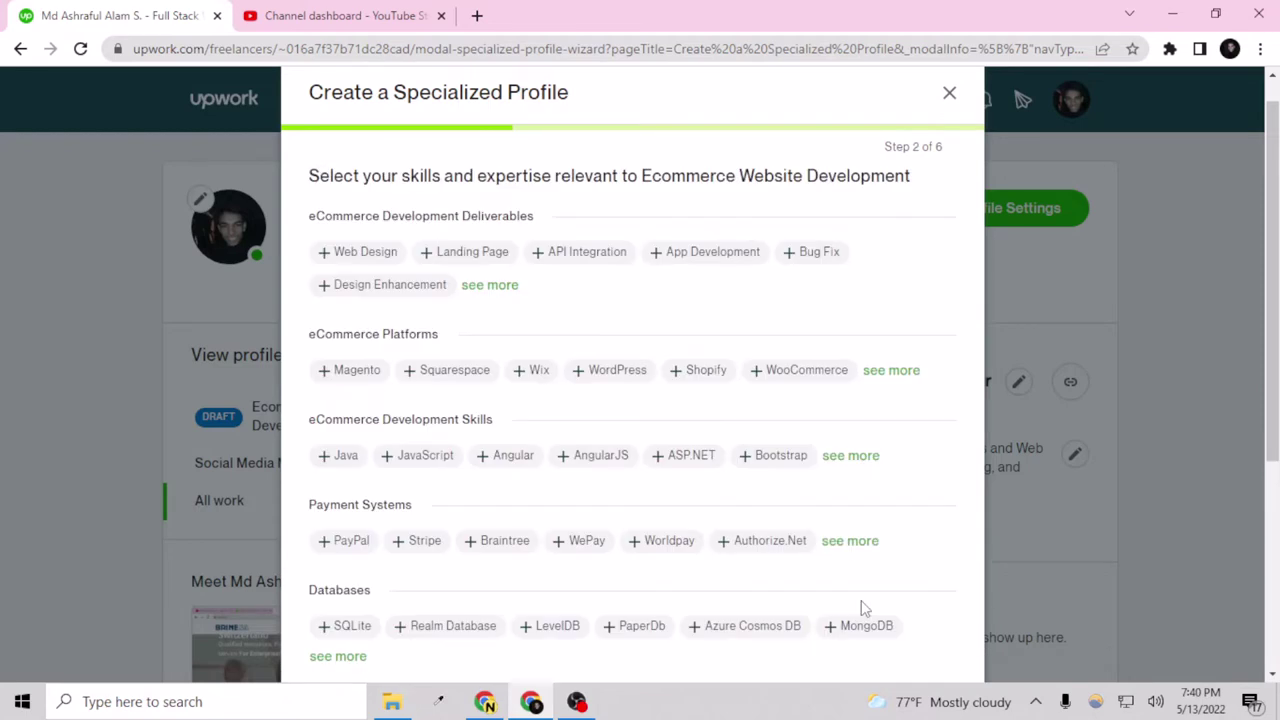
Add deliverables Web Design, Responsive Design, Theme Development, WordPress Plugin, Website Optimization/Migration/Customization, Bug Fix, Ecommerce Website, Templates, Theme Customization
{"action": "left_click", "coordinate": [505, 284]}
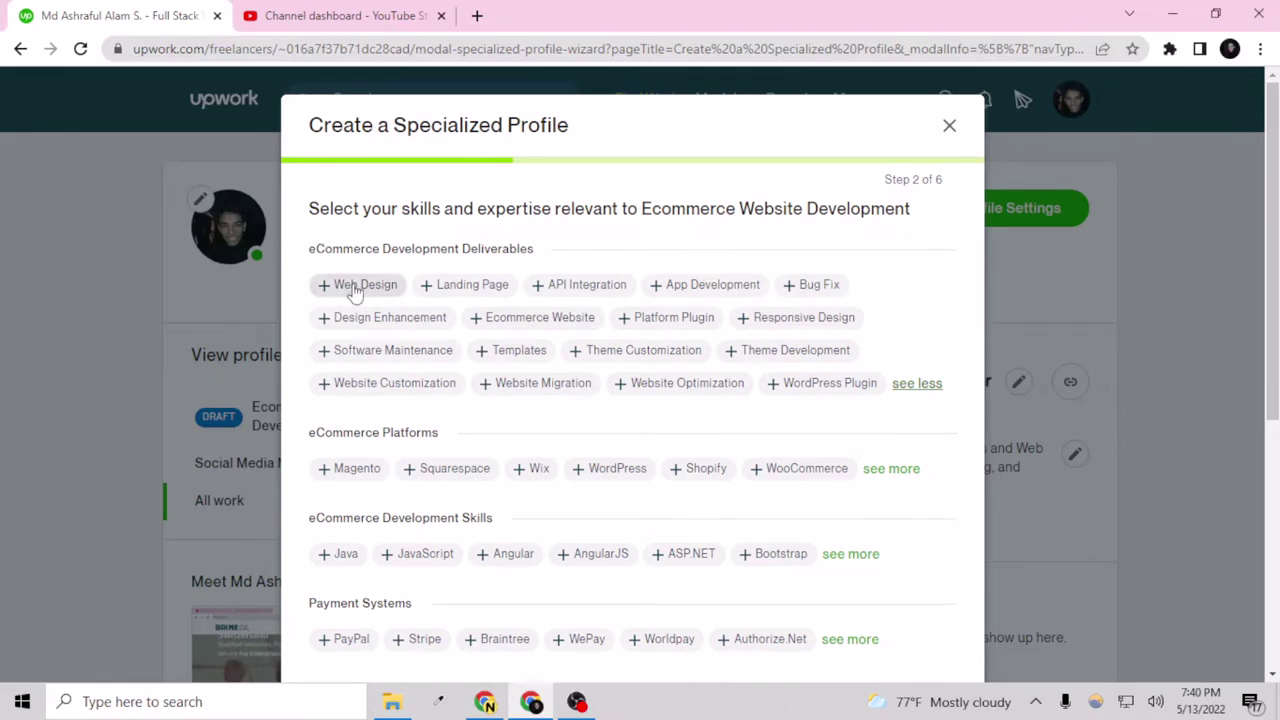
{"action": "left_click", "coordinate": [357, 286]}
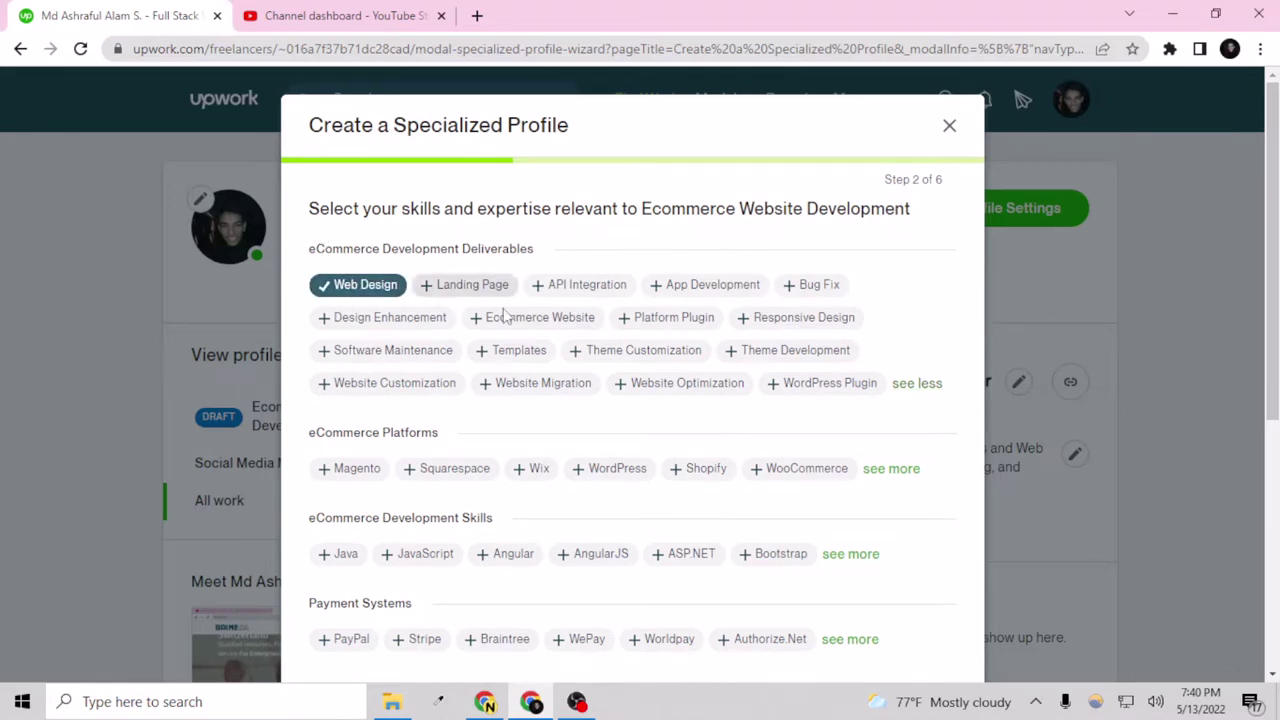
{"action": "left_click", "coordinate": [770, 322]}
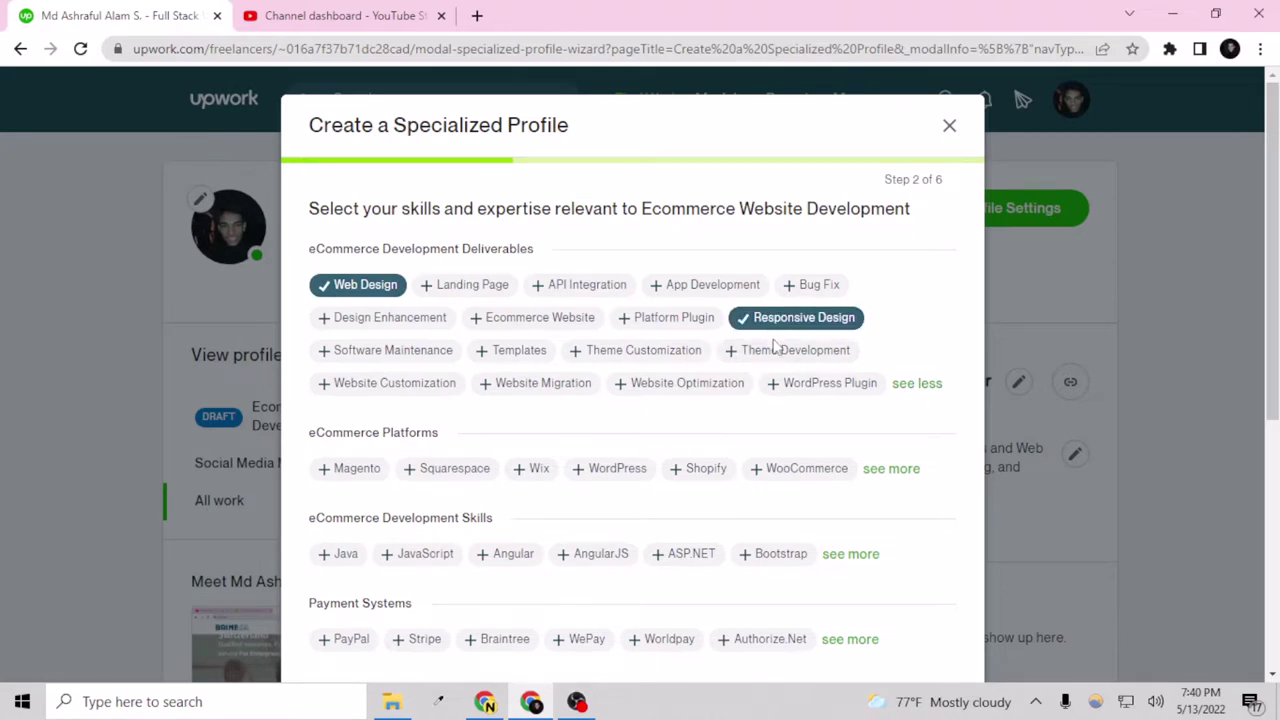
{"action": "left_click", "coordinate": [776, 355]}
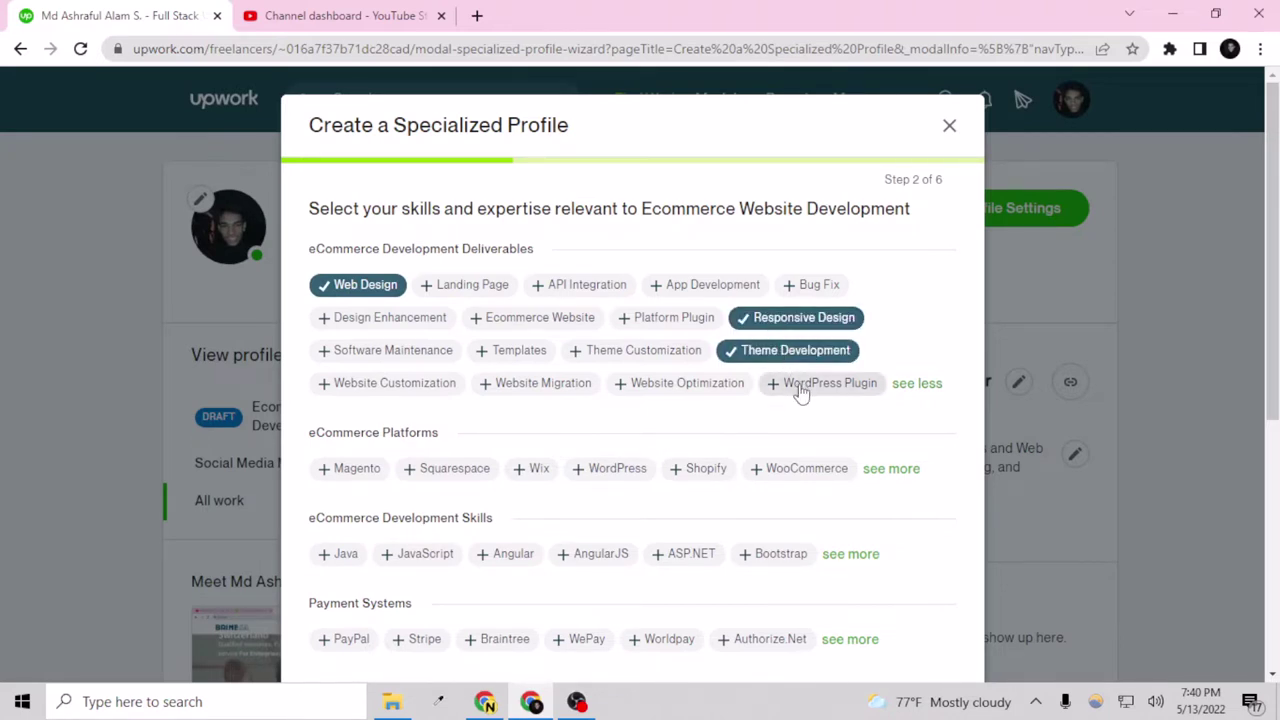
{"action": "left_click", "coordinate": [801, 389]}
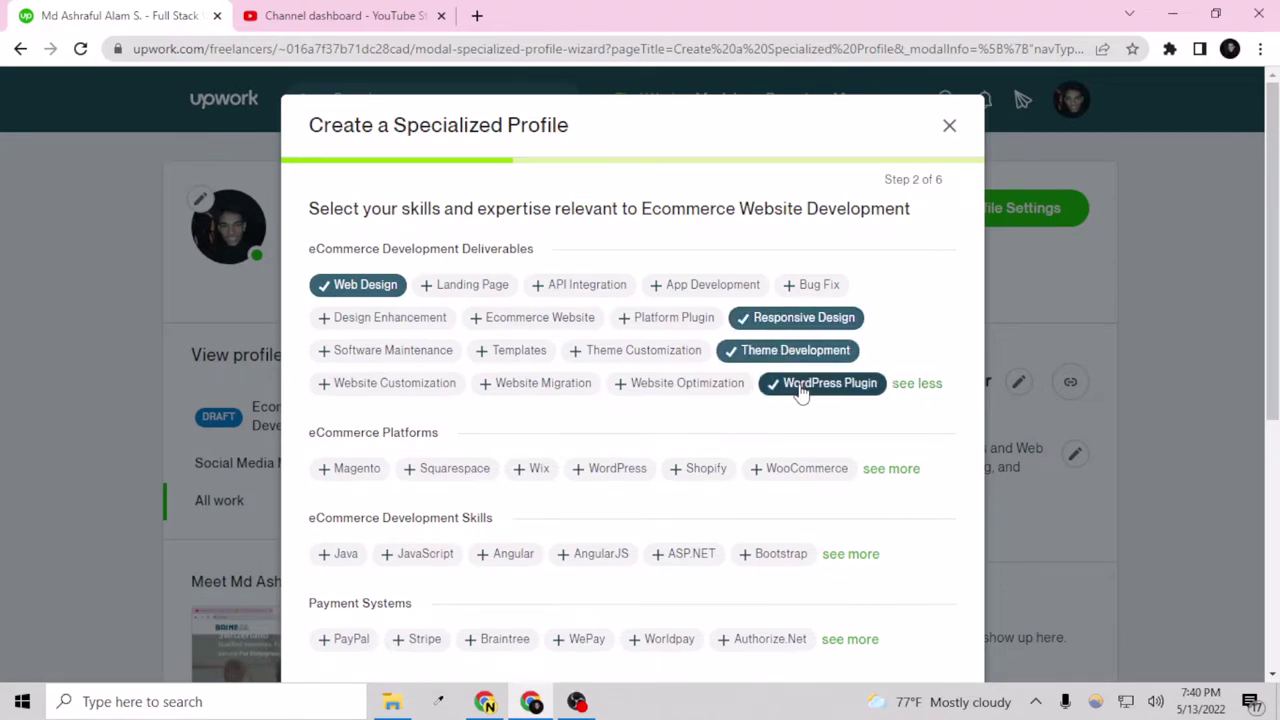
{"action": "left_click", "coordinate": [678, 398]}
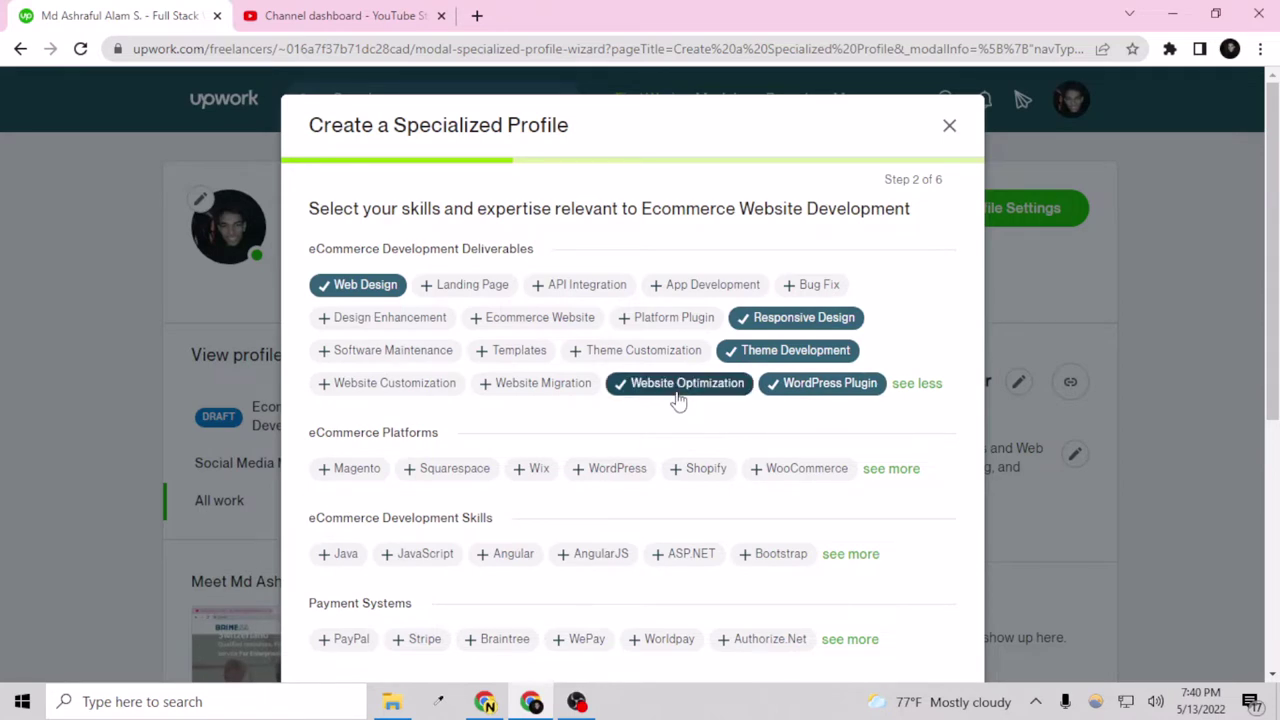
{"action": "left_click", "coordinate": [556, 394]}
{"action": "left_click", "coordinate": [393, 391]}
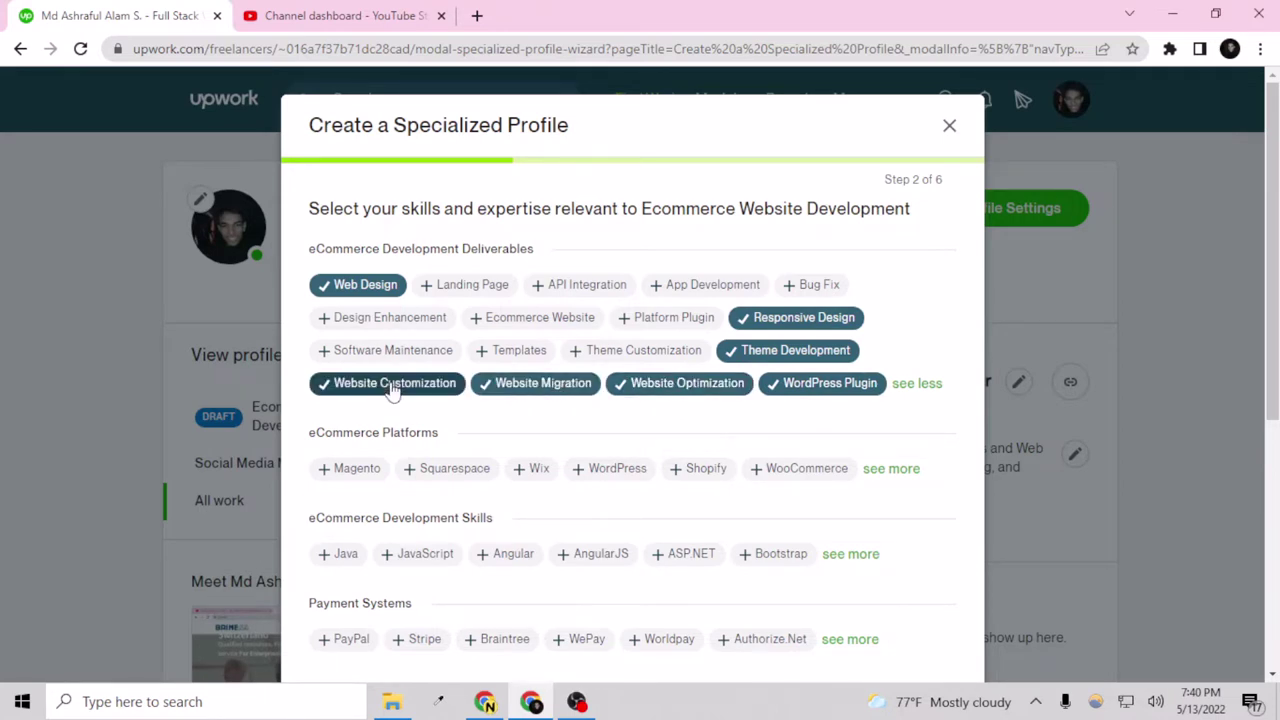
{"action": "left_click", "coordinate": [803, 287]}
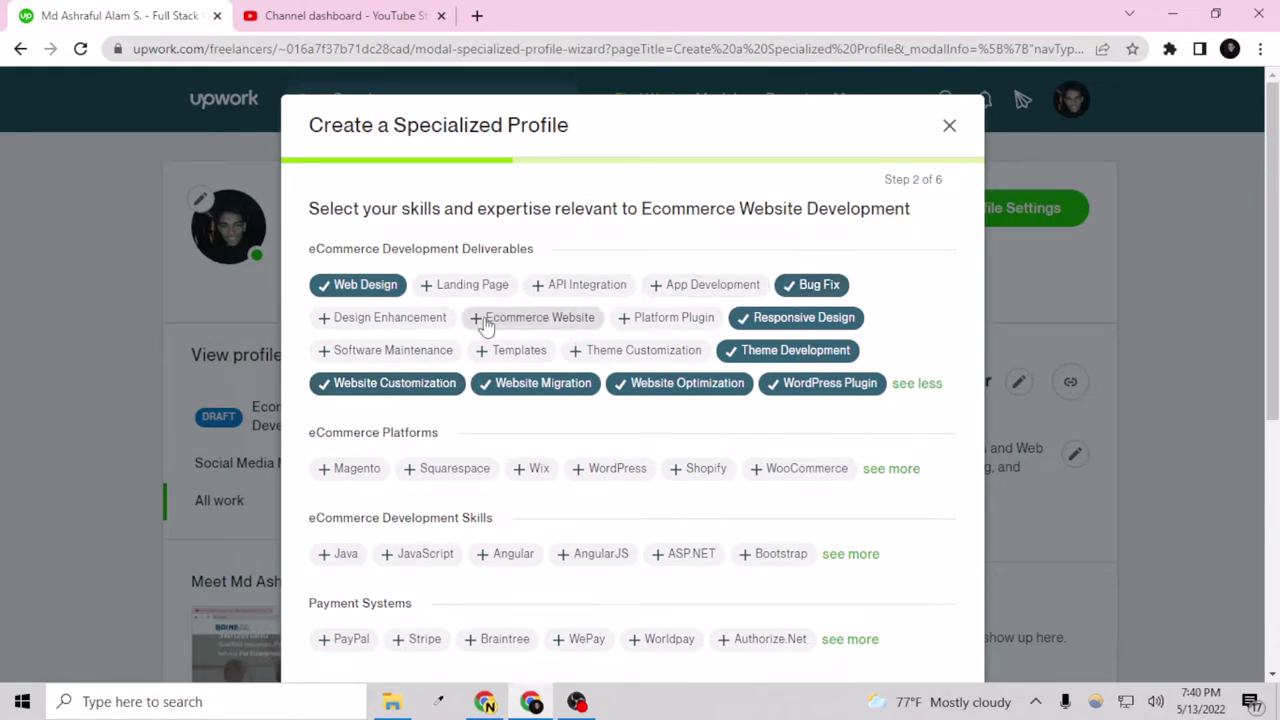
{"action": "left_click", "coordinate": [519, 327]}
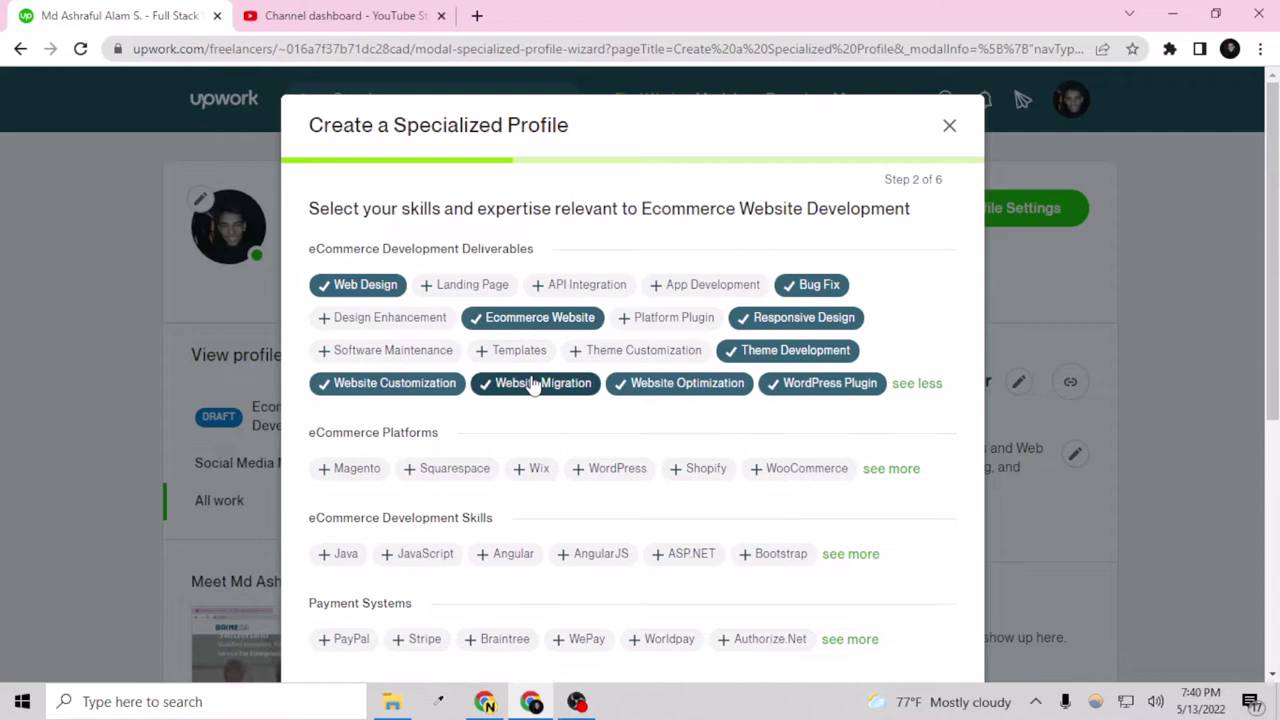
{"action": "left_click", "coordinate": [522, 360]}
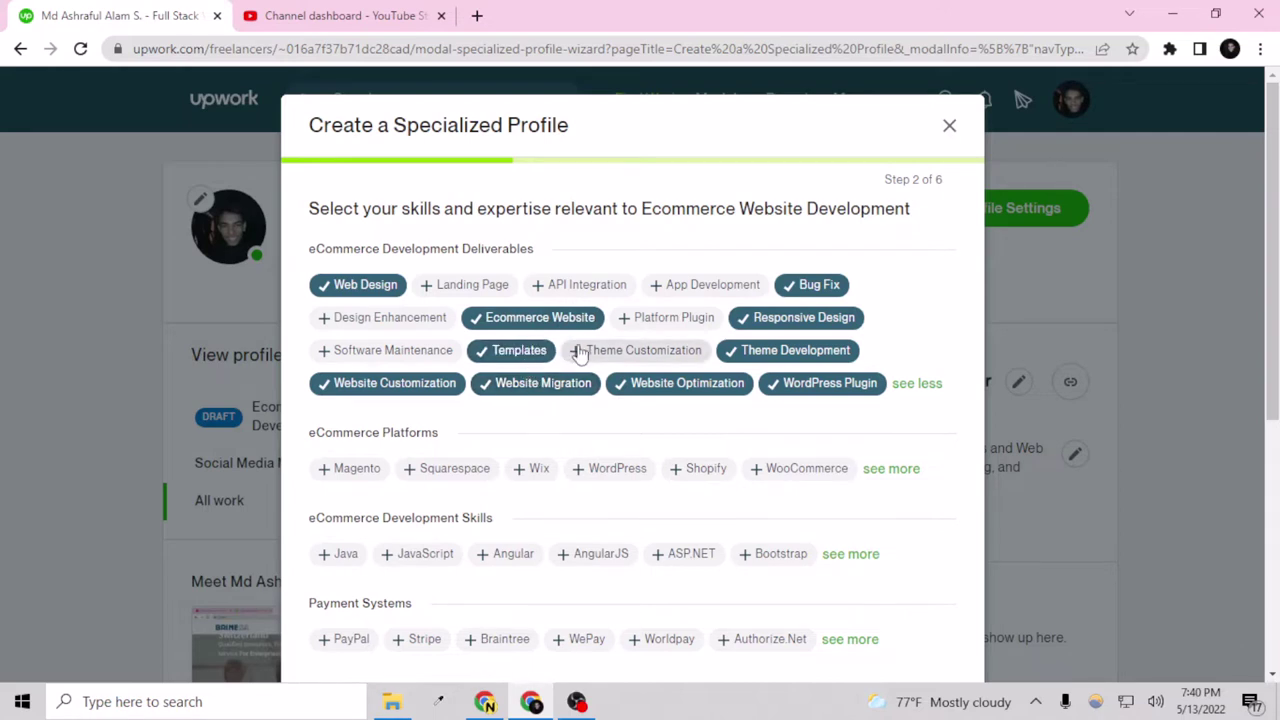
{"action": "left_click", "coordinate": [579, 354]}
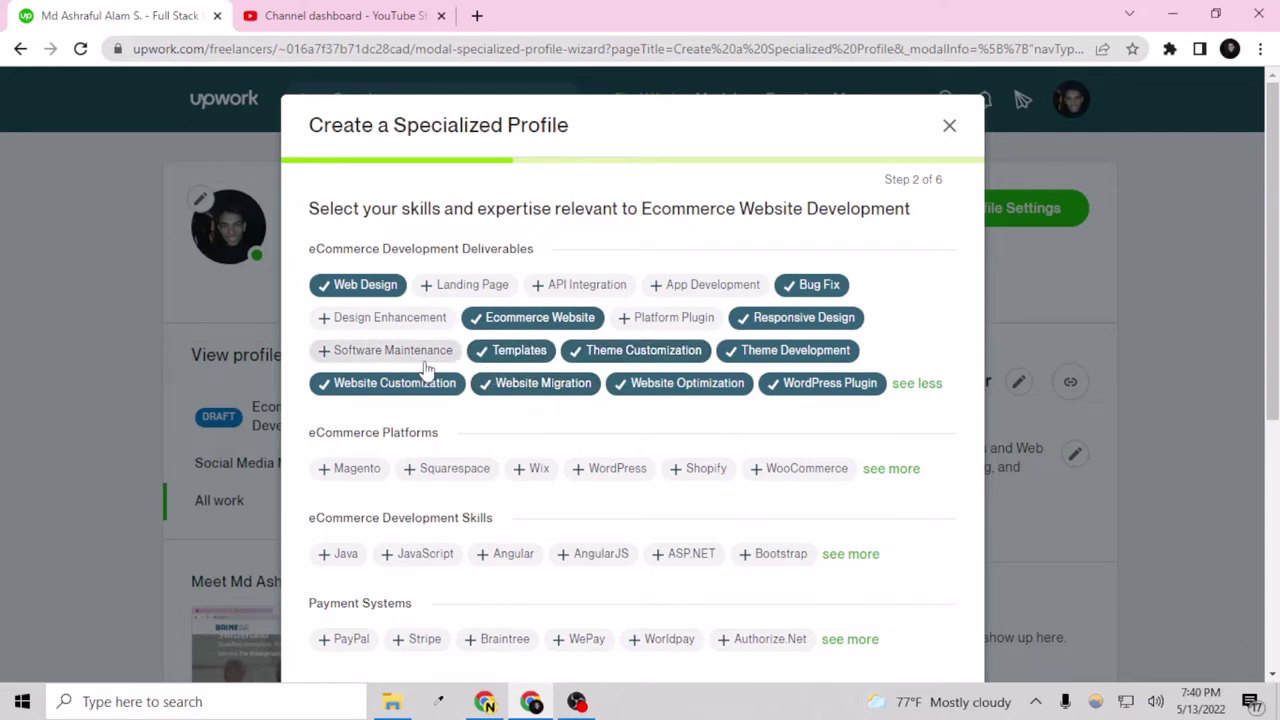
Select WordPress and WooCommerce as eCommerce platforms
{"action": "scroll", "coordinate": [480, 345], "scroll_direction": "down", "scroll_amount": 1}
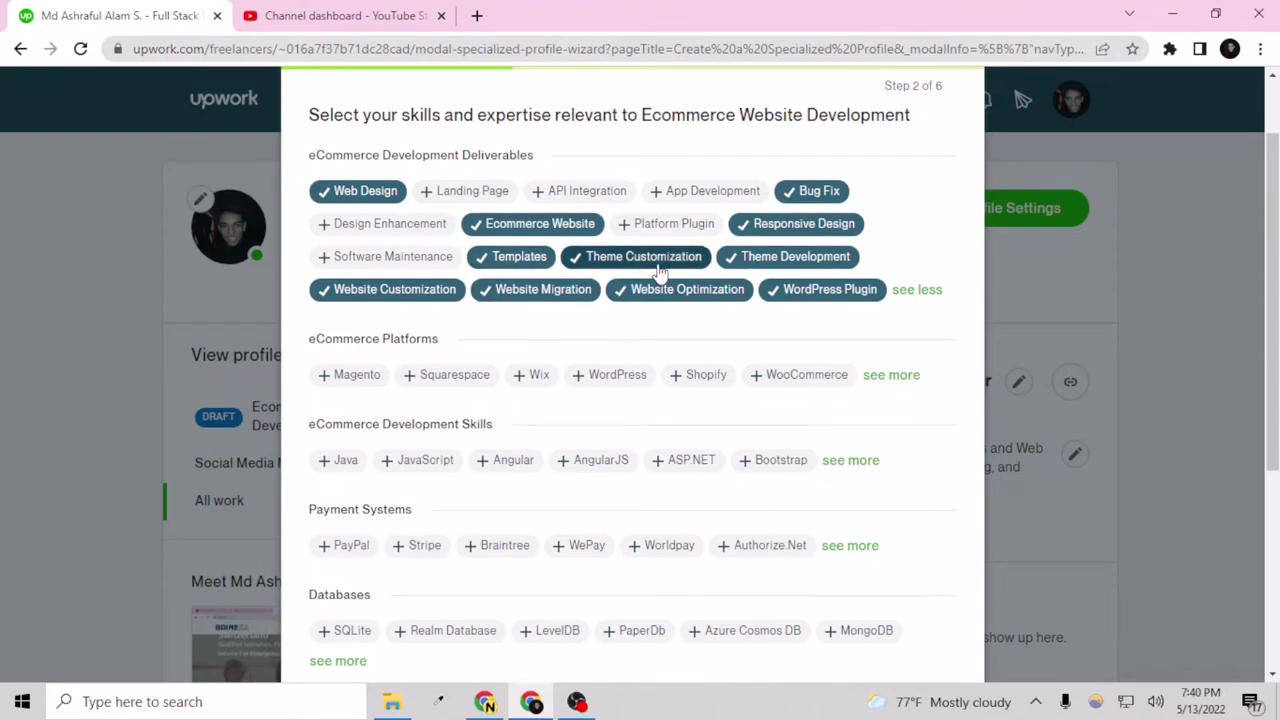
{"action": "scroll", "coordinate": [520, 390], "scroll_direction": "down", "scroll_amount": 1}
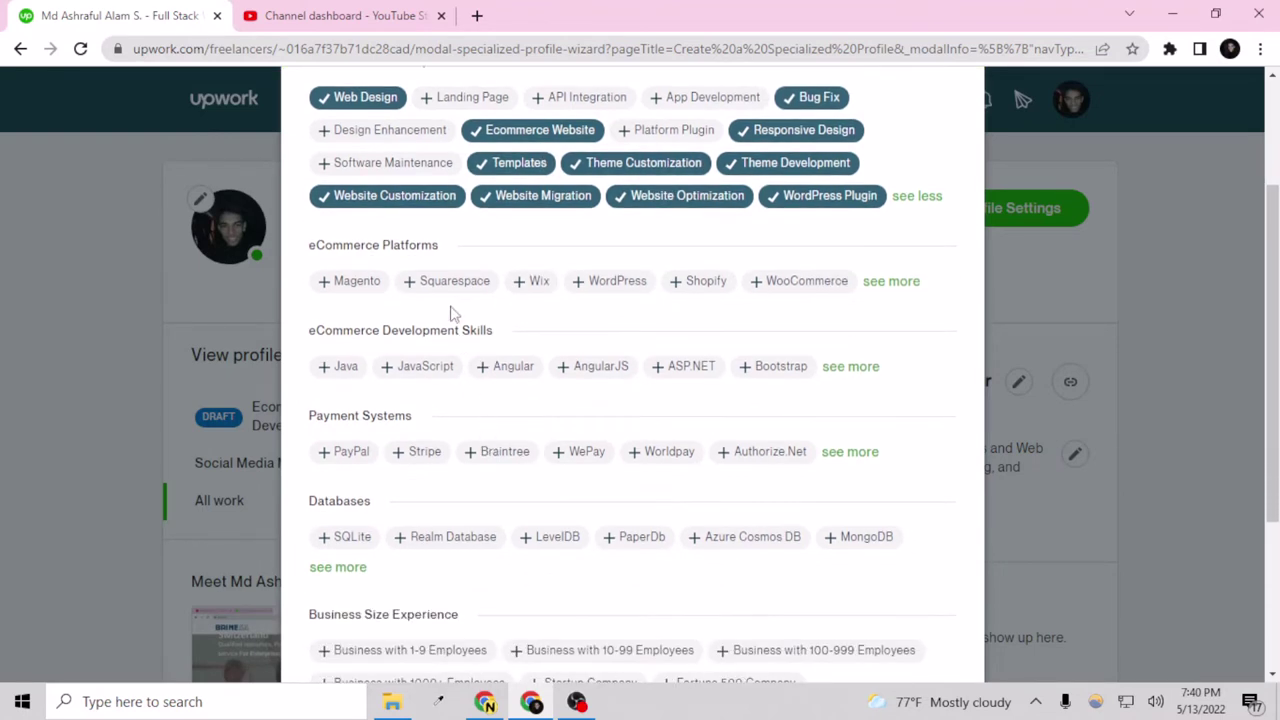
{"action": "left_click", "coordinate": [612, 284]}
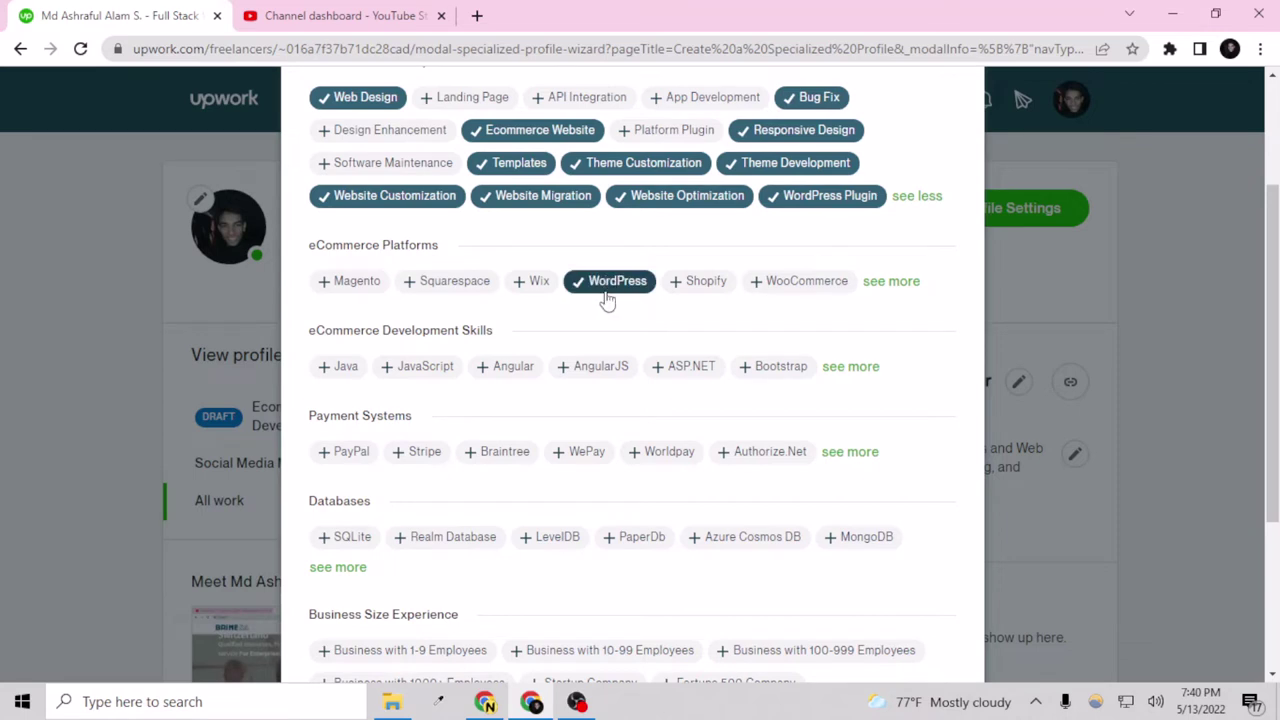
{"action": "left_click", "coordinate": [790, 282]}
{"action": "left_click", "coordinate": [895, 287]}
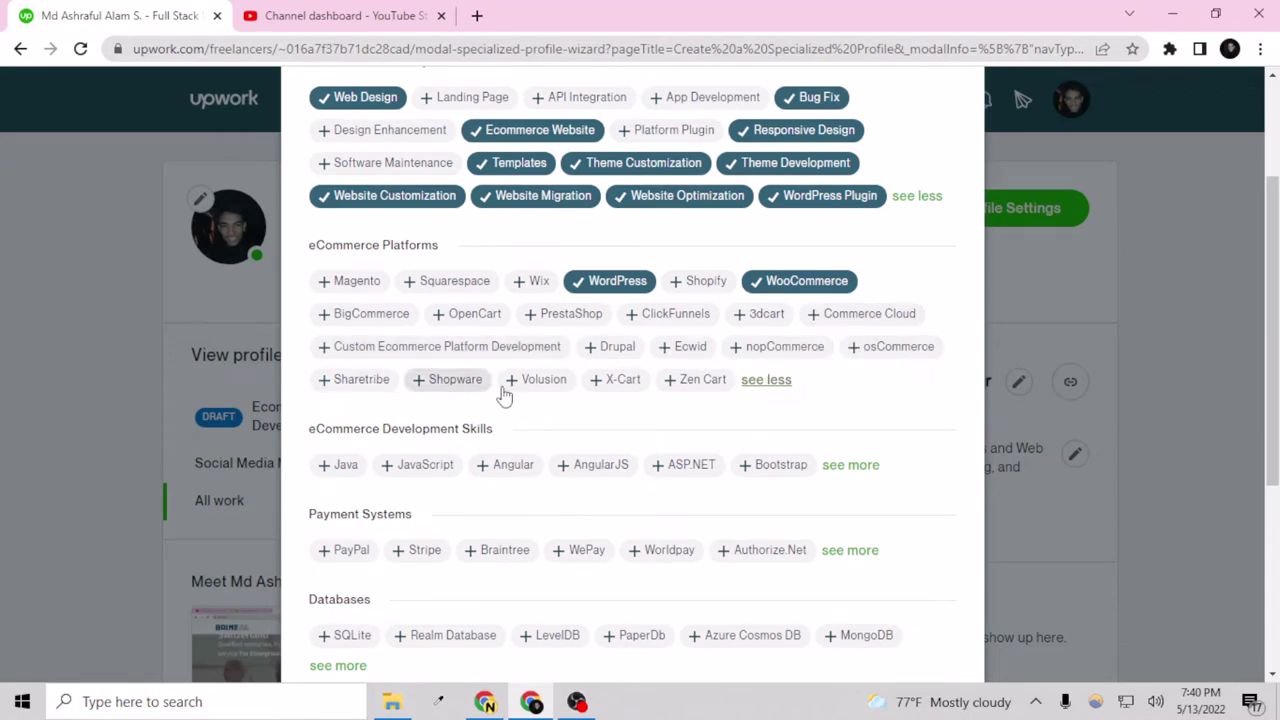
Add HTML, HTML5, CSS 3, CSS, PHP, Node.js and Bootstrap as development skills
{"action": "scroll", "coordinate": [483, 330], "scroll_direction": "down", "scroll_amount": 2}
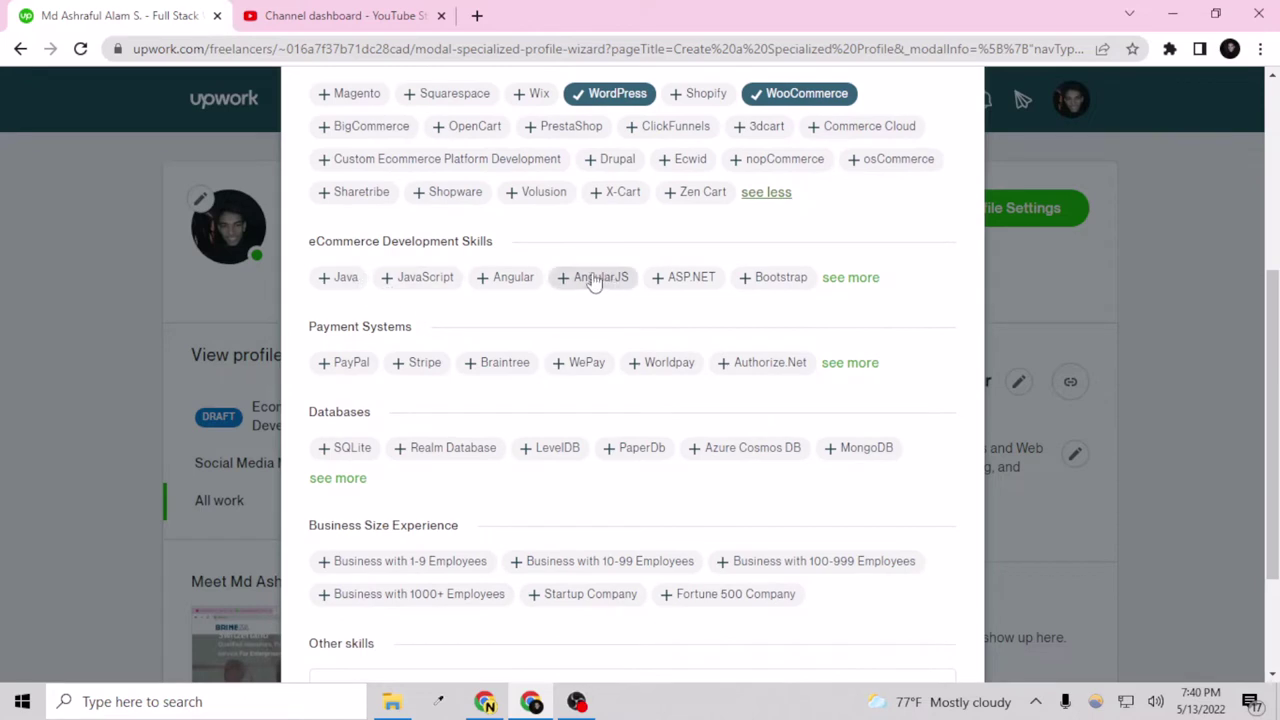
{"action": "left_click", "coordinate": [850, 278]}
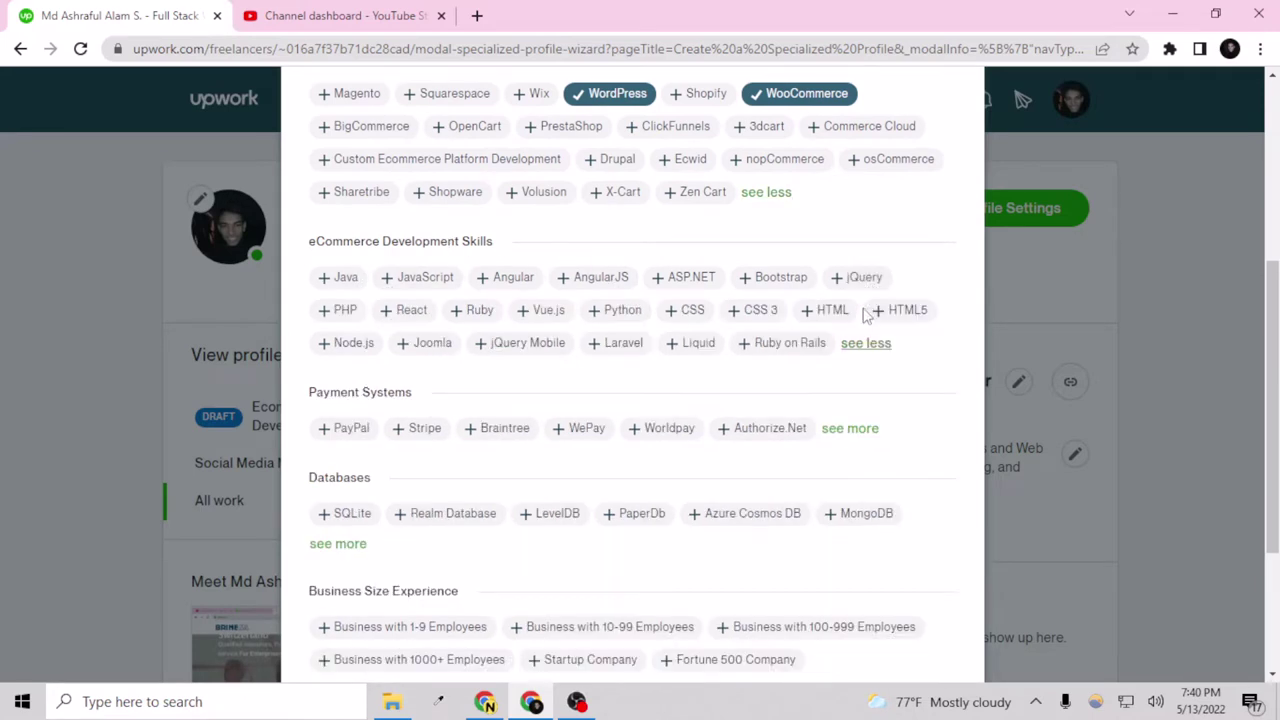
{"action": "left_click", "coordinate": [828, 313]}
{"action": "left_click", "coordinate": [895, 311]}
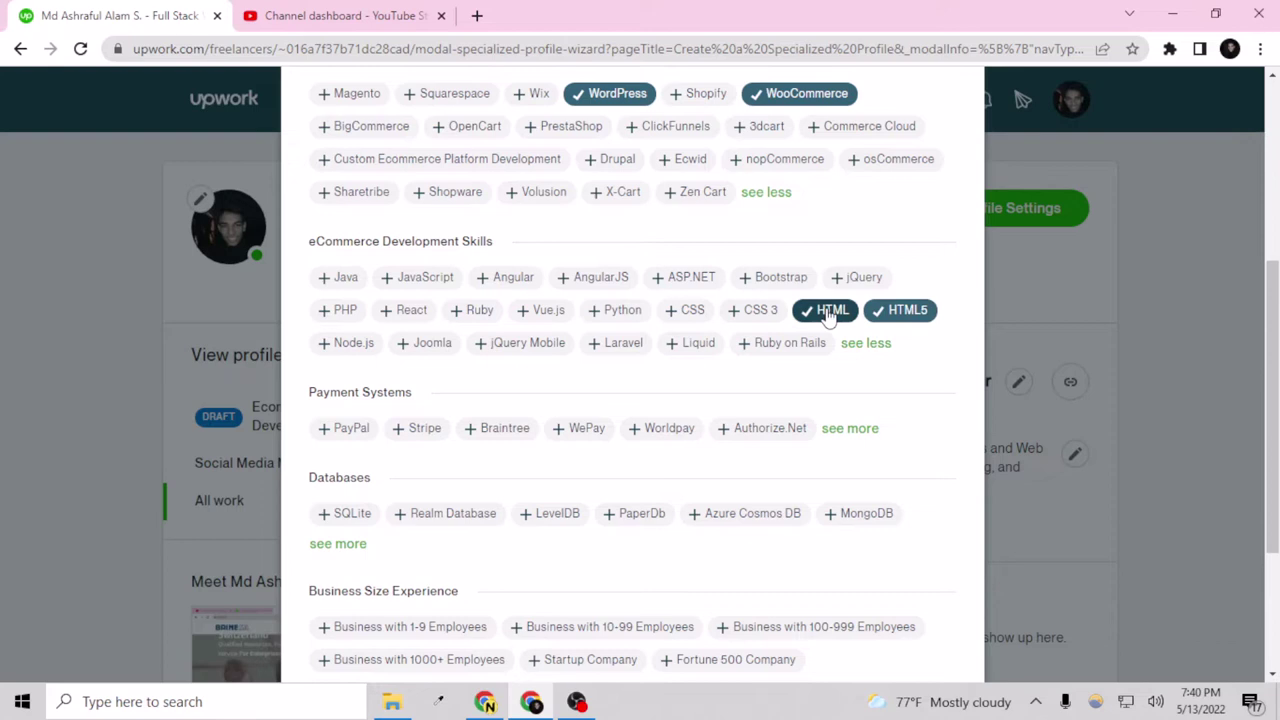
{"action": "left_click", "coordinate": [762, 311]}
{"action": "left_click", "coordinate": [683, 312]}
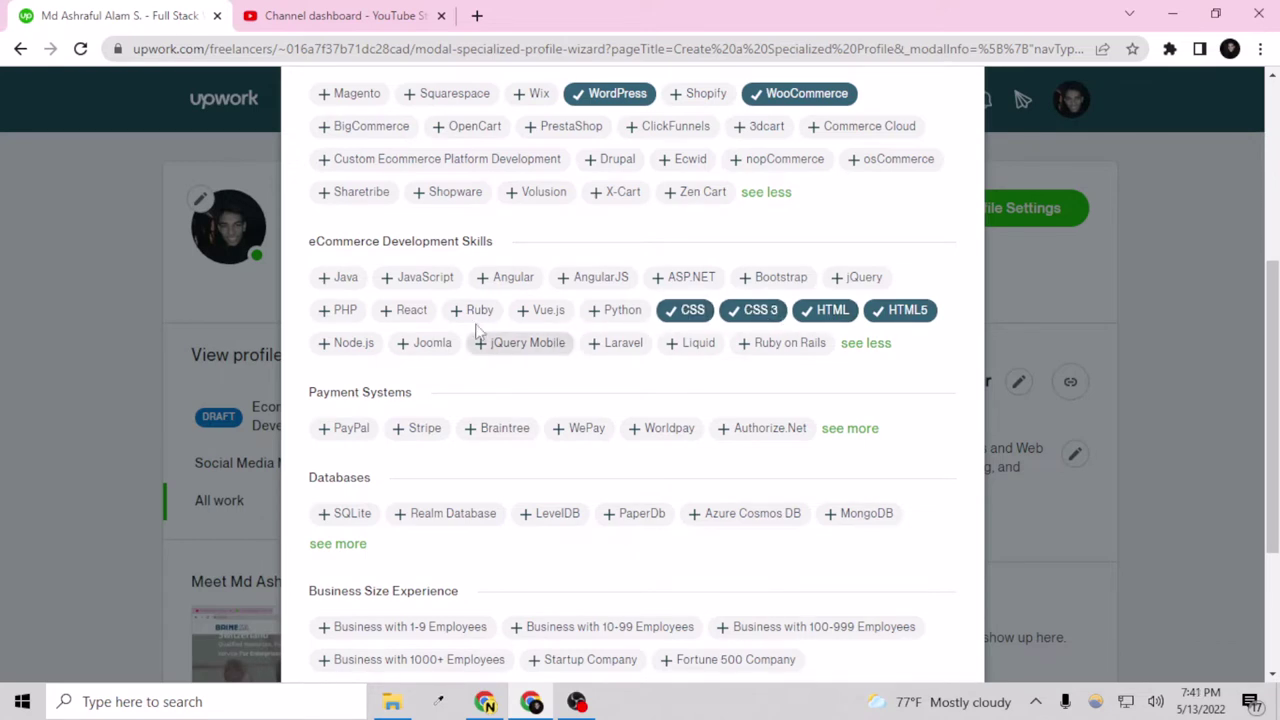
{"action": "left_click", "coordinate": [340, 312]}
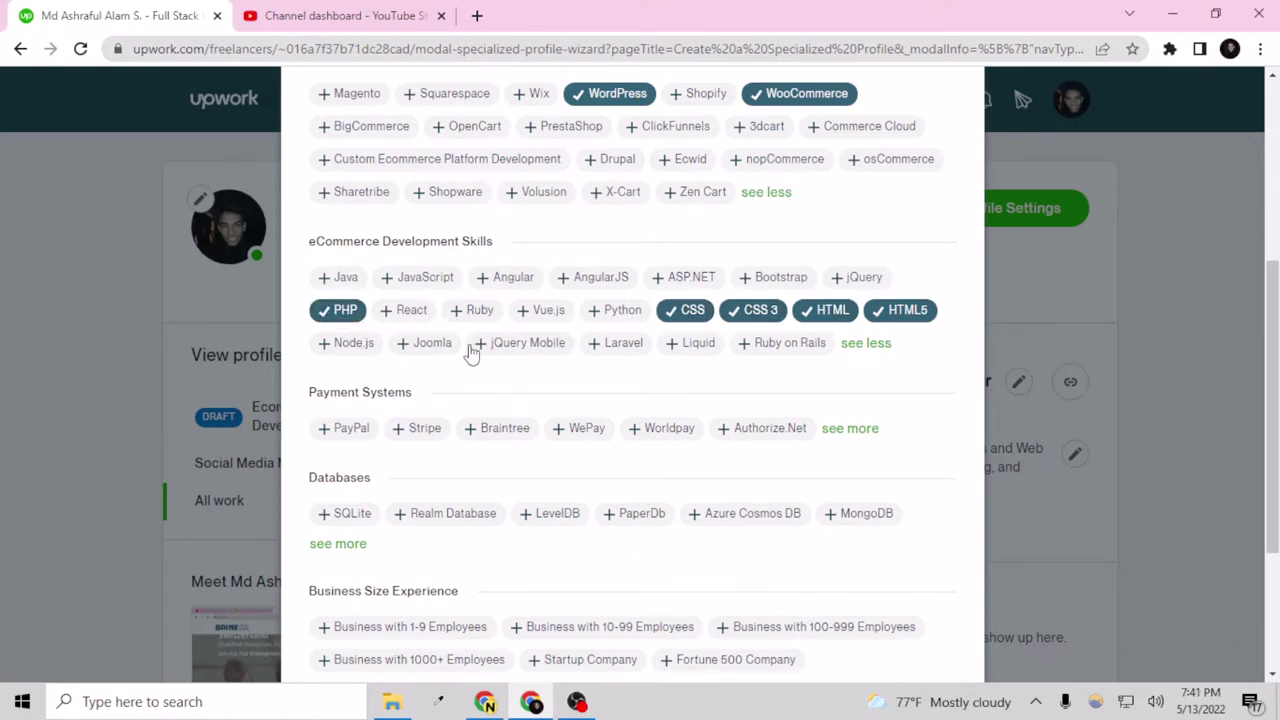
{"action": "left_click", "coordinate": [345, 343]}
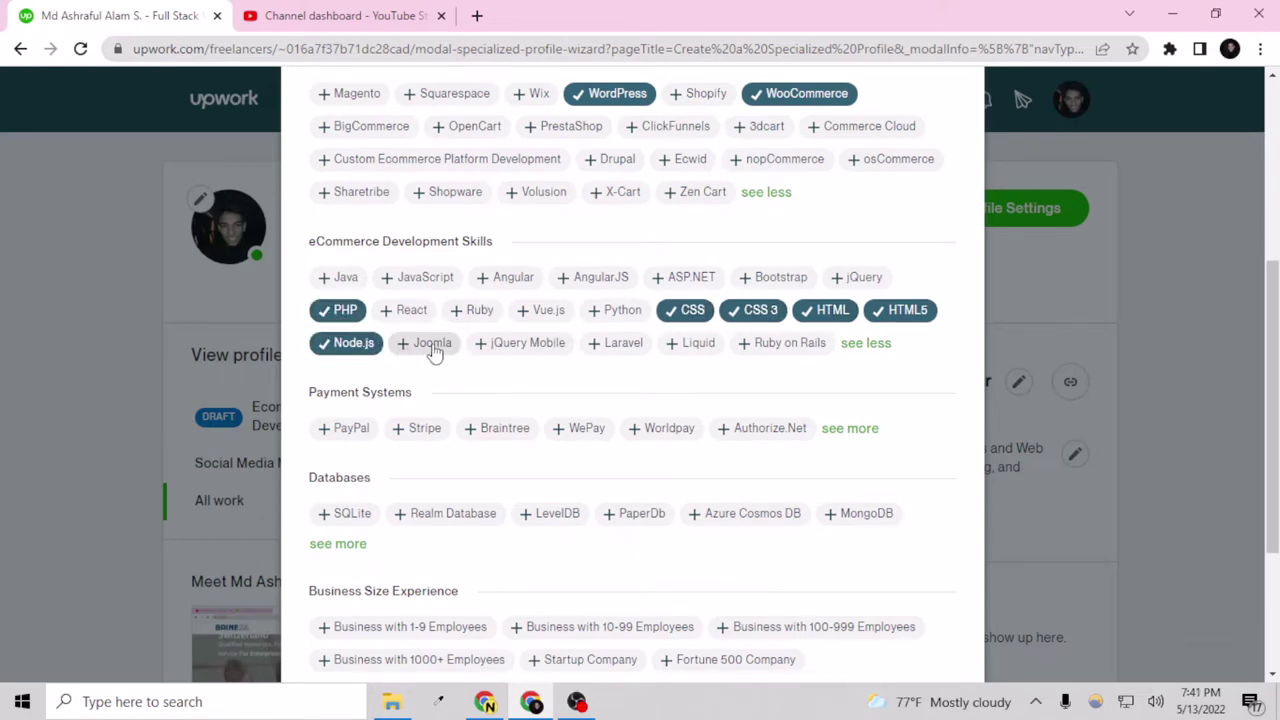
{"action": "left_click", "coordinate": [783, 280]}
Select PayPal, Stripe, Braintree, WePay and Payoneer as payment systems
{"action": "scroll", "coordinate": [677, 371], "scroll_direction": "down", "scroll_amount": 1}
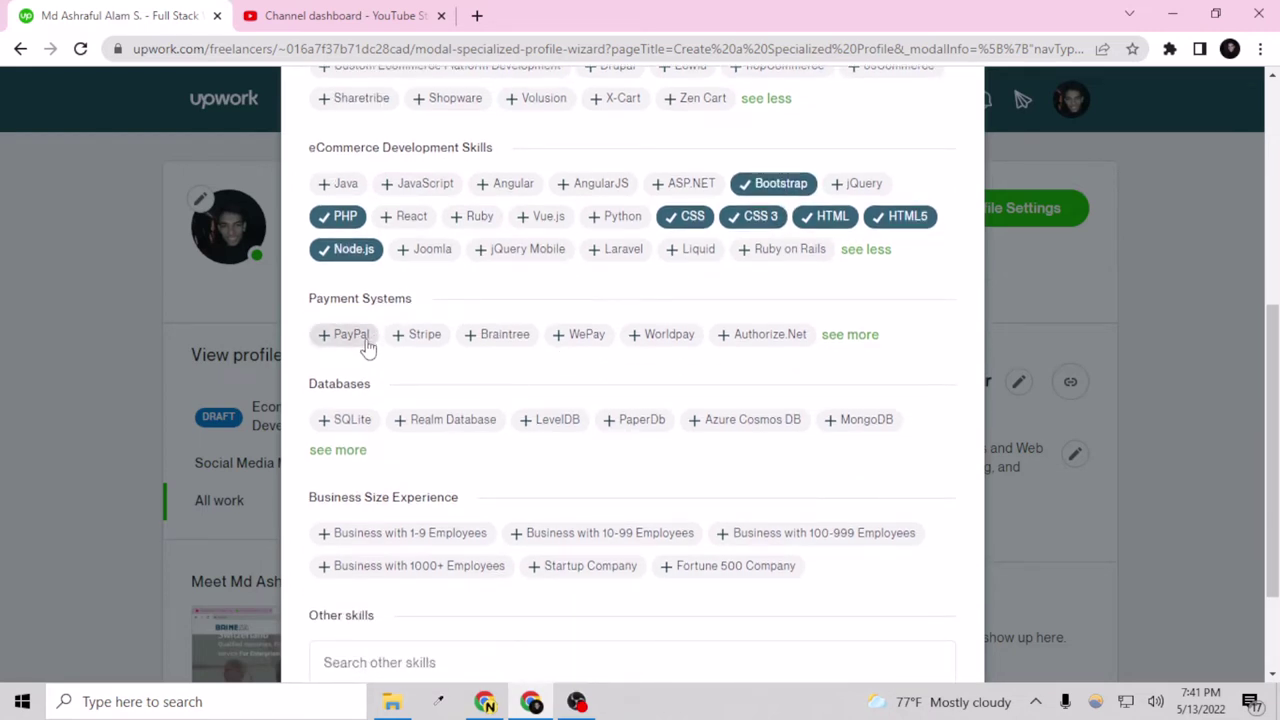
{"action": "left_click", "coordinate": [366, 342]}
{"action": "left_click", "coordinate": [428, 338]}
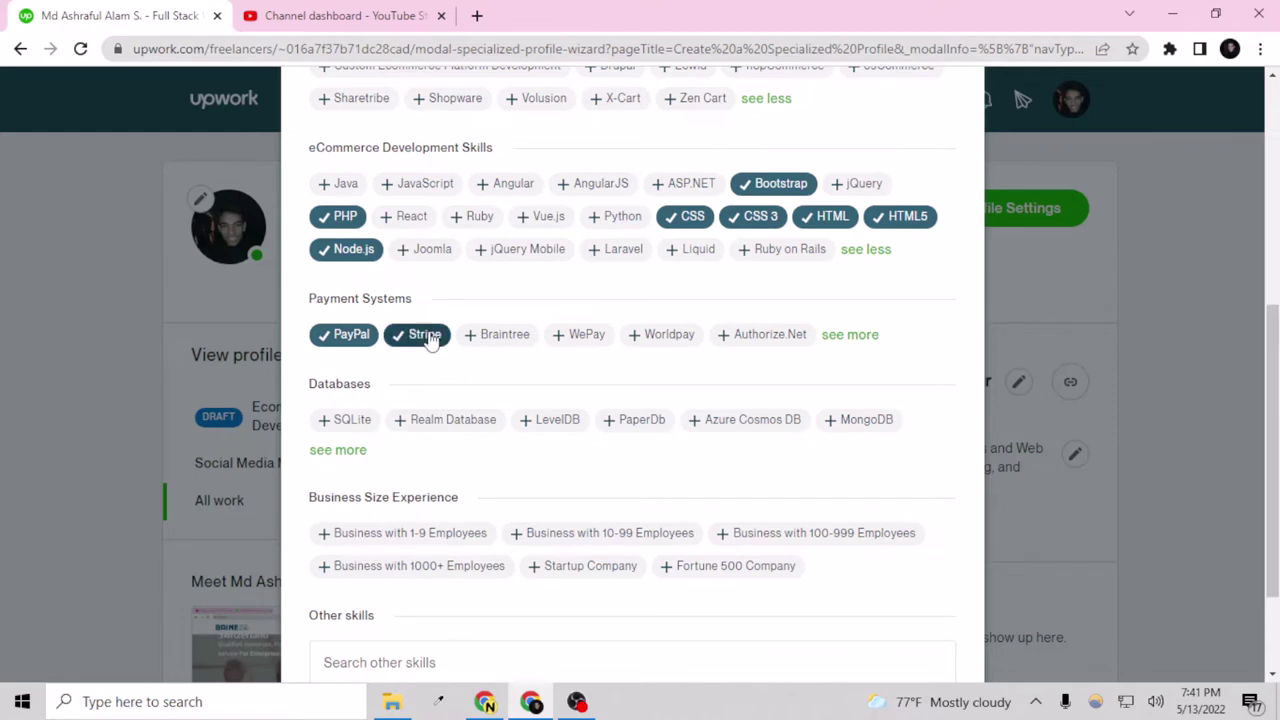
{"action": "left_click", "coordinate": [505, 347]}
{"action": "left_click", "coordinate": [563, 344]}
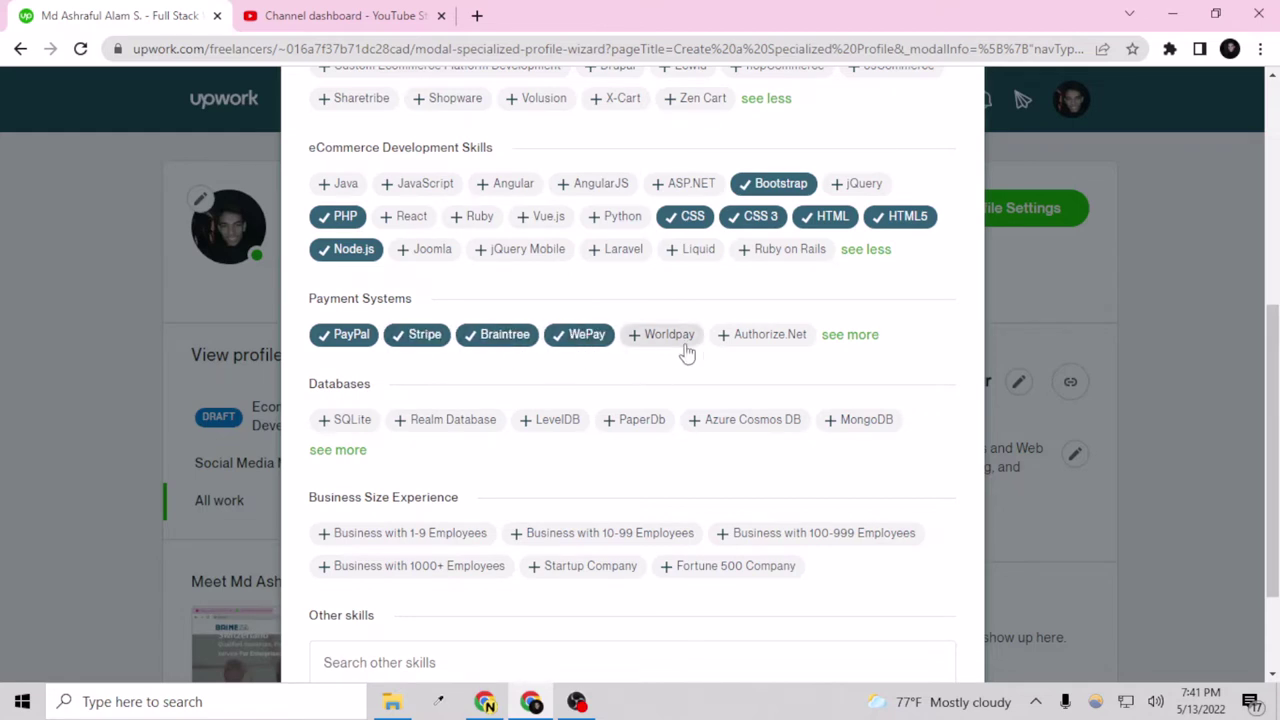
{"action": "left_click", "coordinate": [832, 337]}
{"action": "left_click", "coordinate": [452, 370]}
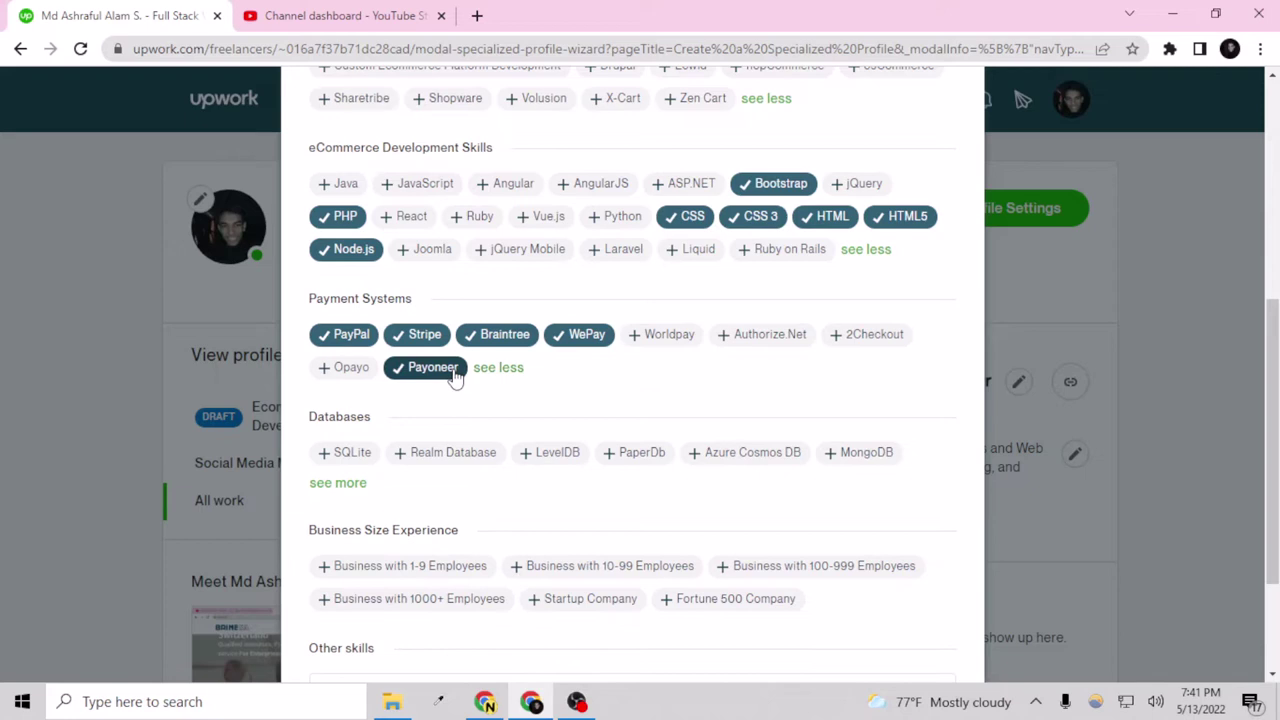
Add SQLite and MongoDB databases and Business with 1-9 Employees experience
{"action": "scroll", "coordinate": [443, 405], "scroll_direction": "down", "scroll_amount": 1}
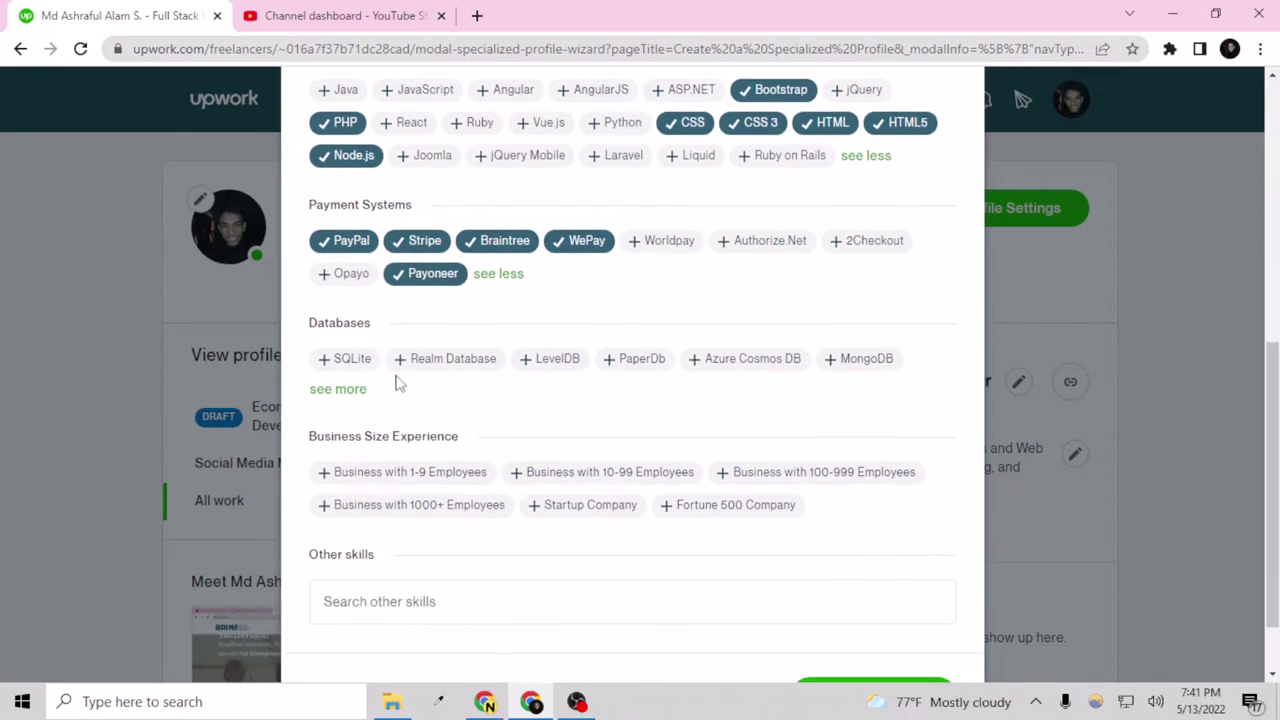
{"action": "left_click", "coordinate": [345, 358]}
{"action": "left_click", "coordinate": [856, 362]}
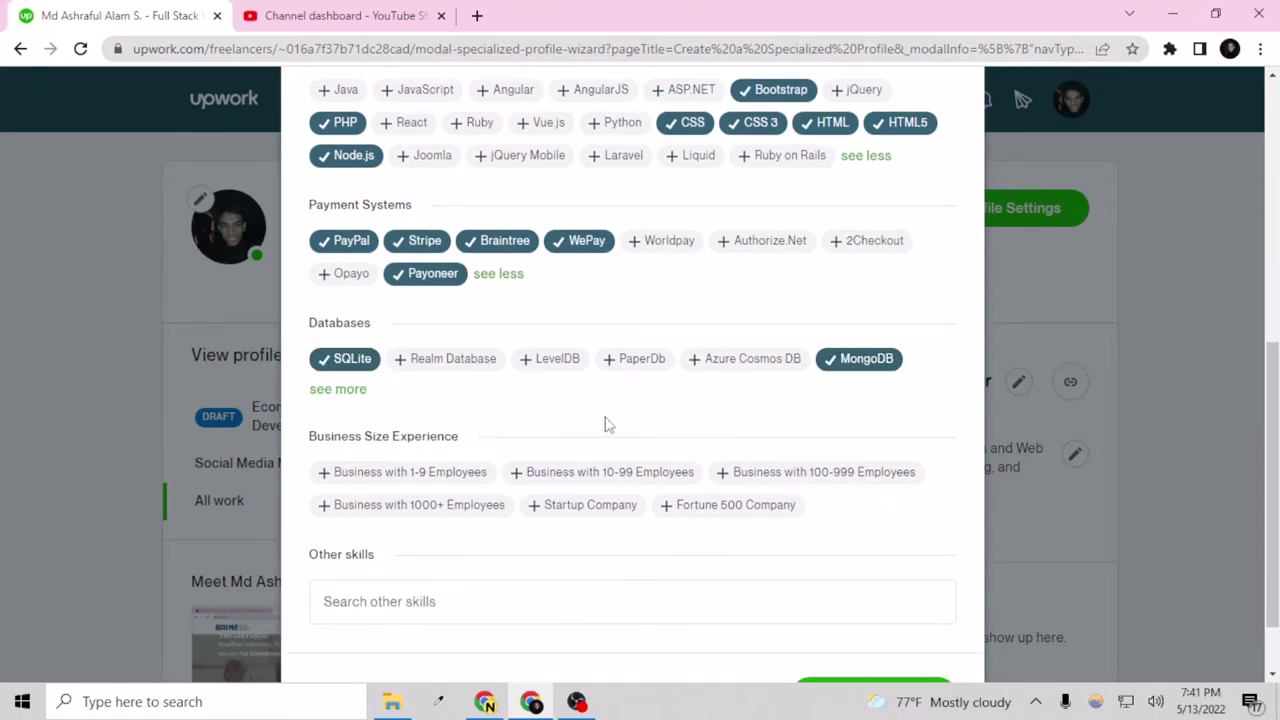
{"action": "scroll", "coordinate": [606, 423], "scroll_direction": "down", "scroll_amount": 1}
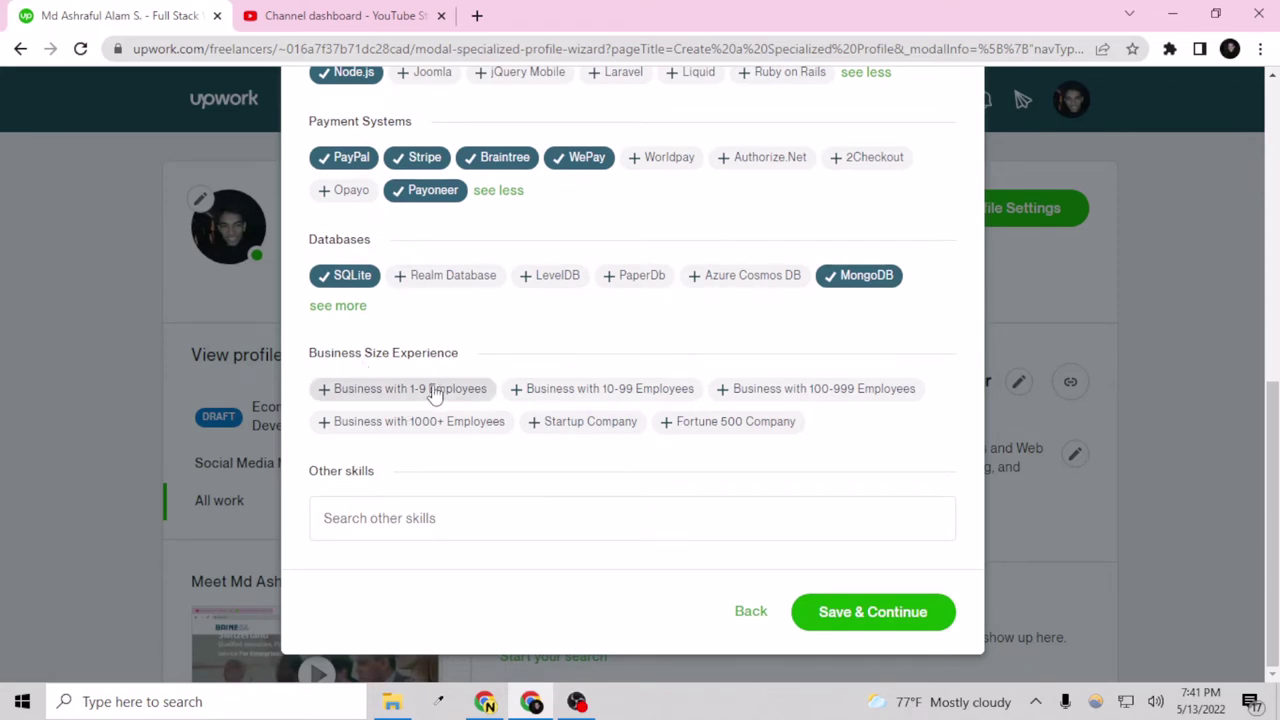
{"action": "left_click", "coordinate": [434, 390]}
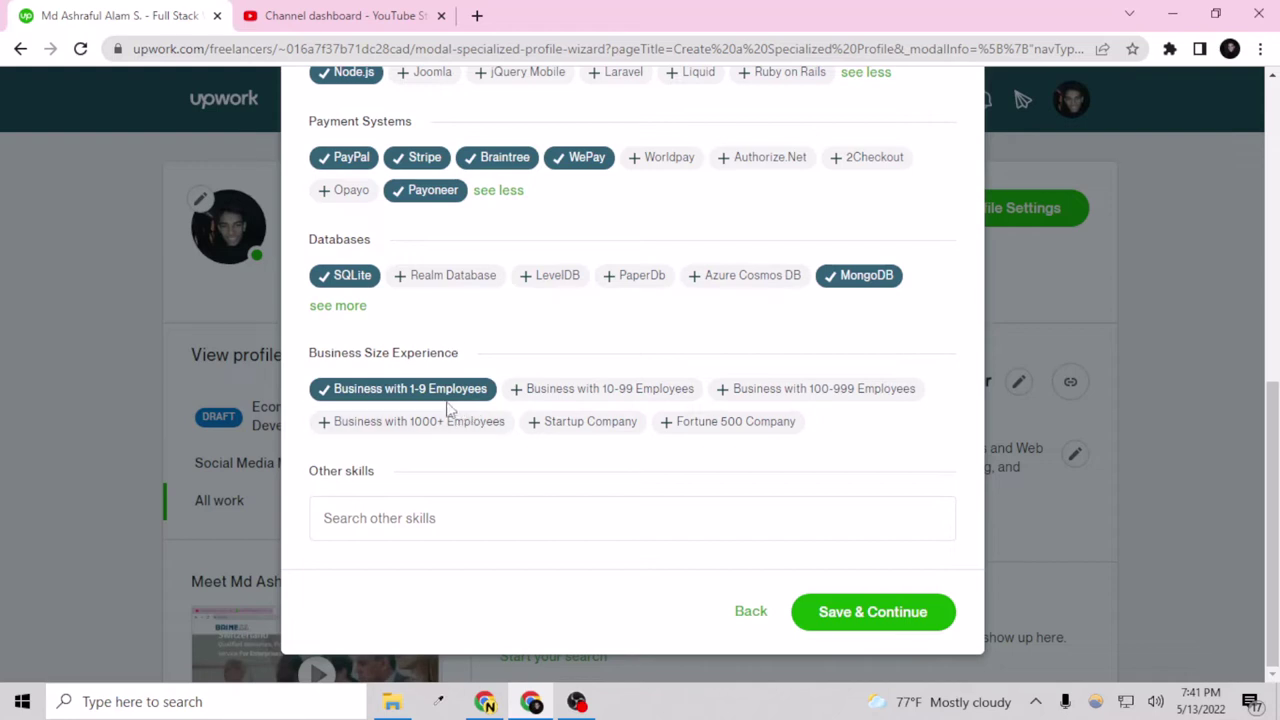
{"action": "left_click", "coordinate": [354, 506]}
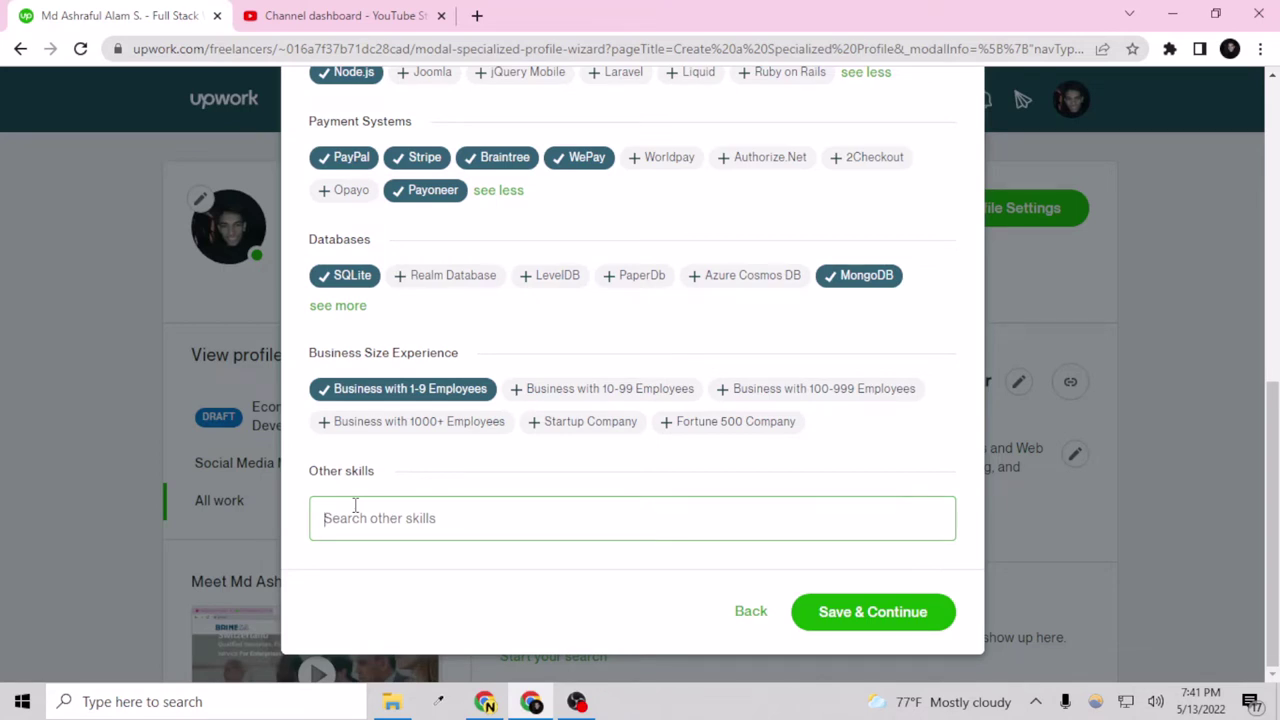
Add WordPress e-Commerce, Ecommerce, Ecommerce Functionality and Ecommerce Plugin as other skills, then save
{"action": "type", "text": "wordpres"}
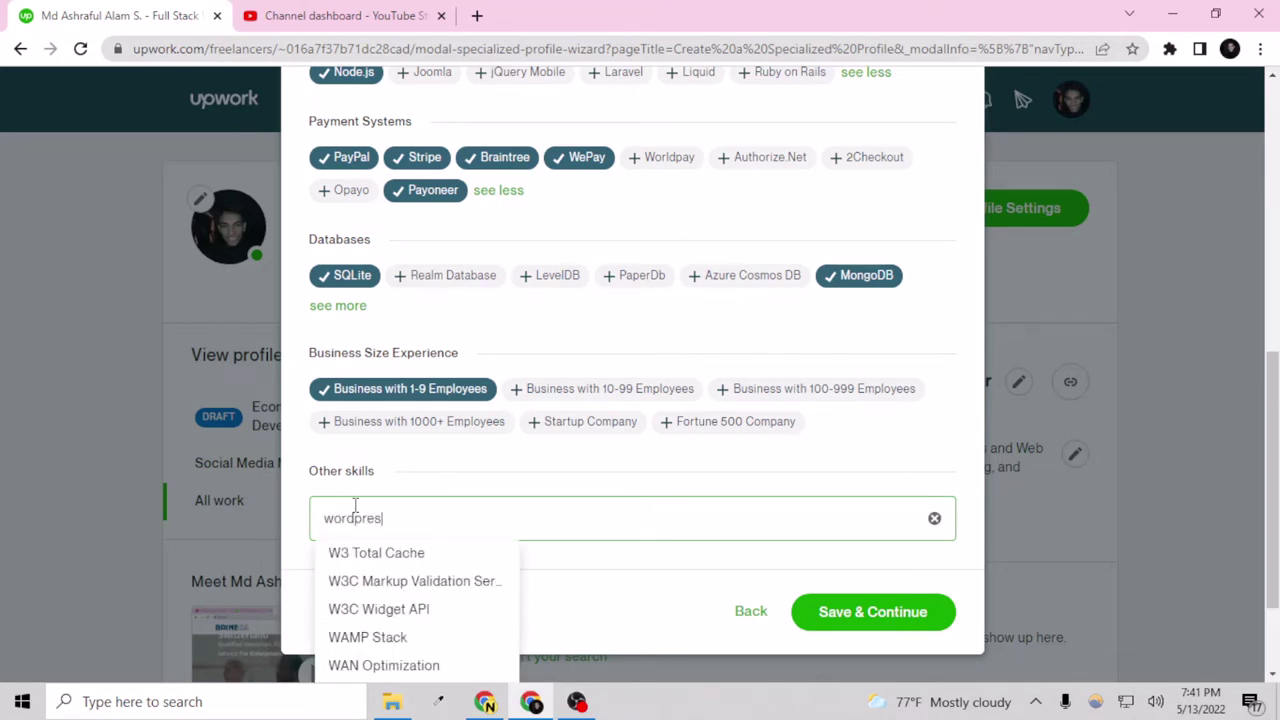
{"action": "type", "text": "s "}
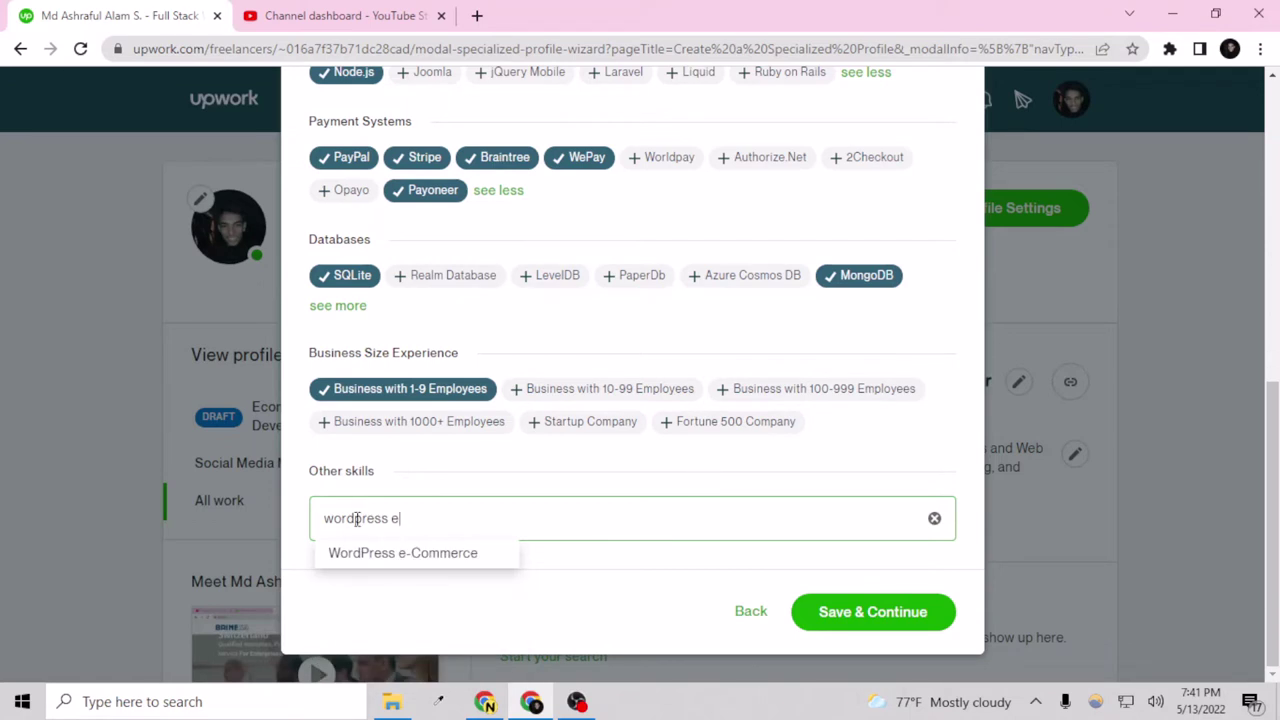
{"action": "type", "text": "e"}
{"action": "left_click", "coordinate": [371, 552]}
{"action": "type", "text": "ec"}
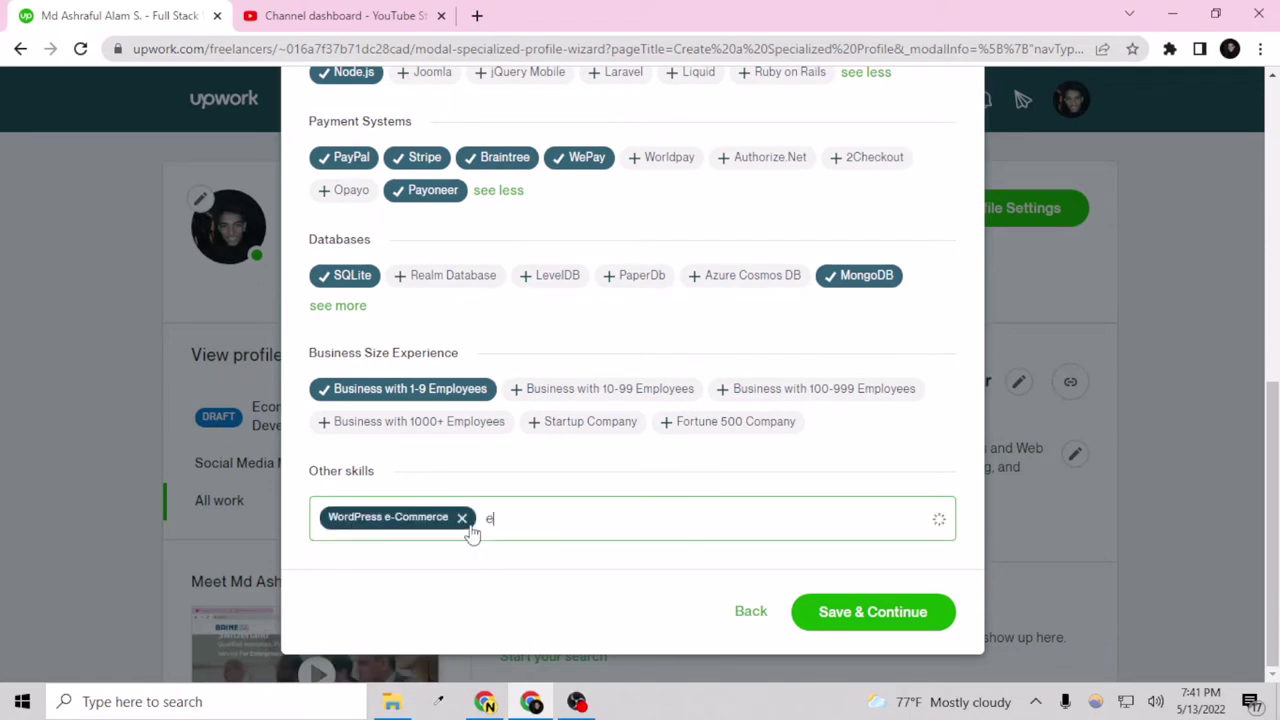
{"action": "type", "text": "om"}
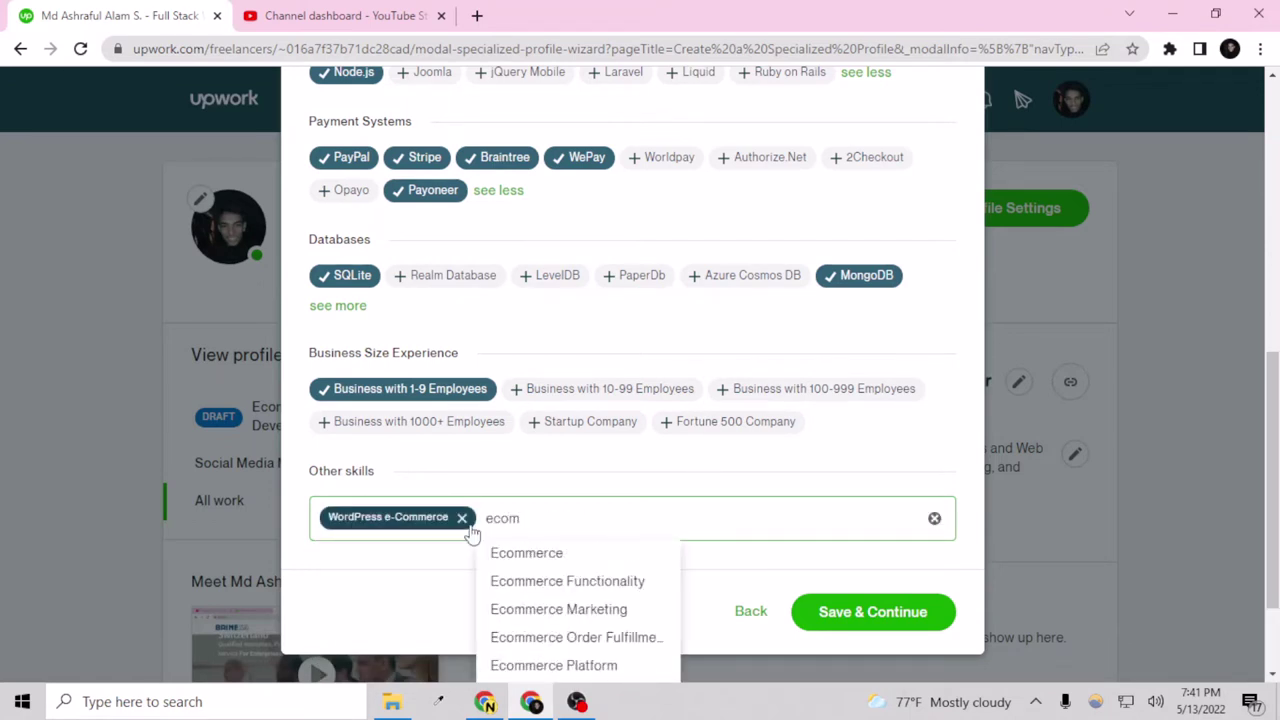
{"action": "left_click", "coordinate": [560, 556]}
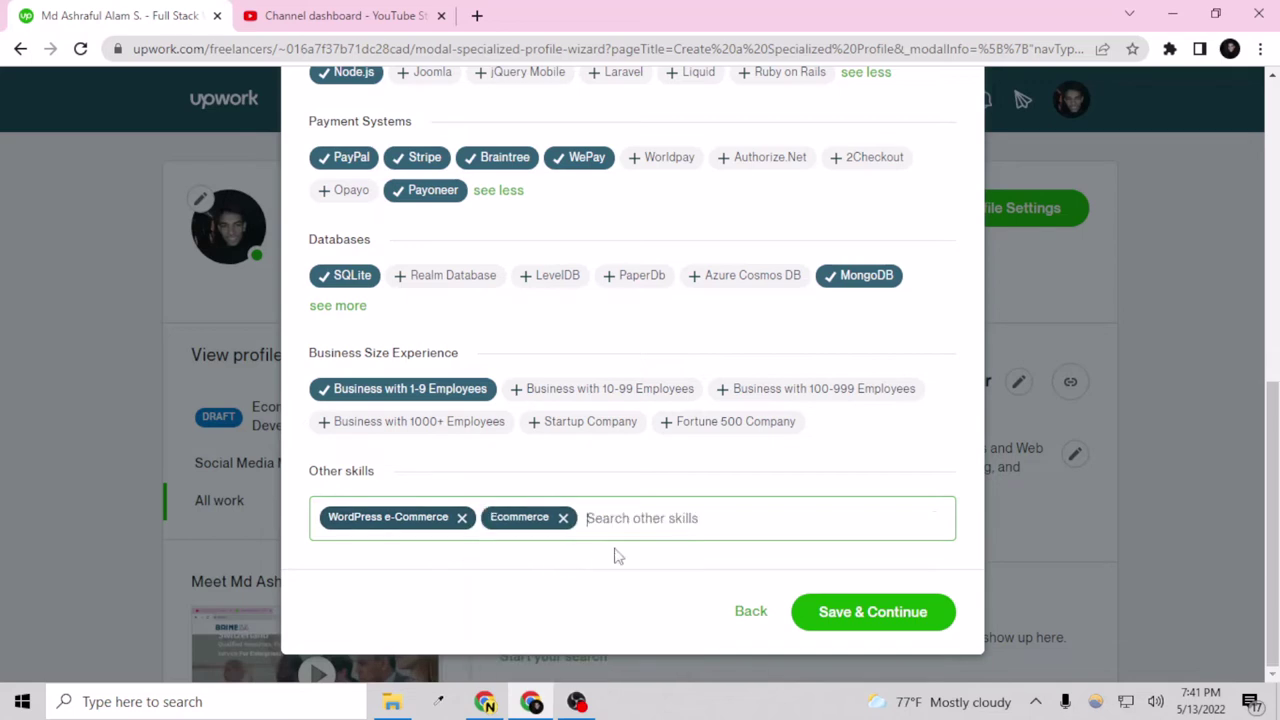
{"action": "type", "text": "ecommer"}
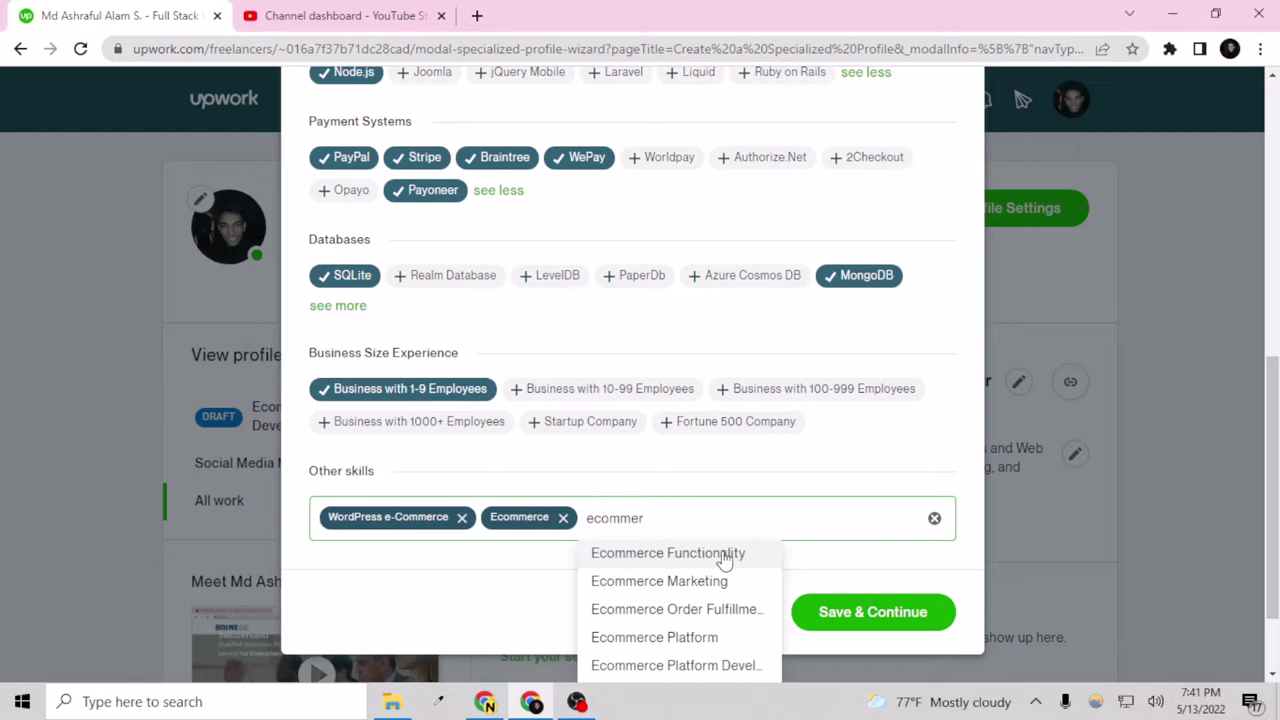
{"action": "left_click", "coordinate": [724, 556]}
{"action": "type", "text": "ecomme"}
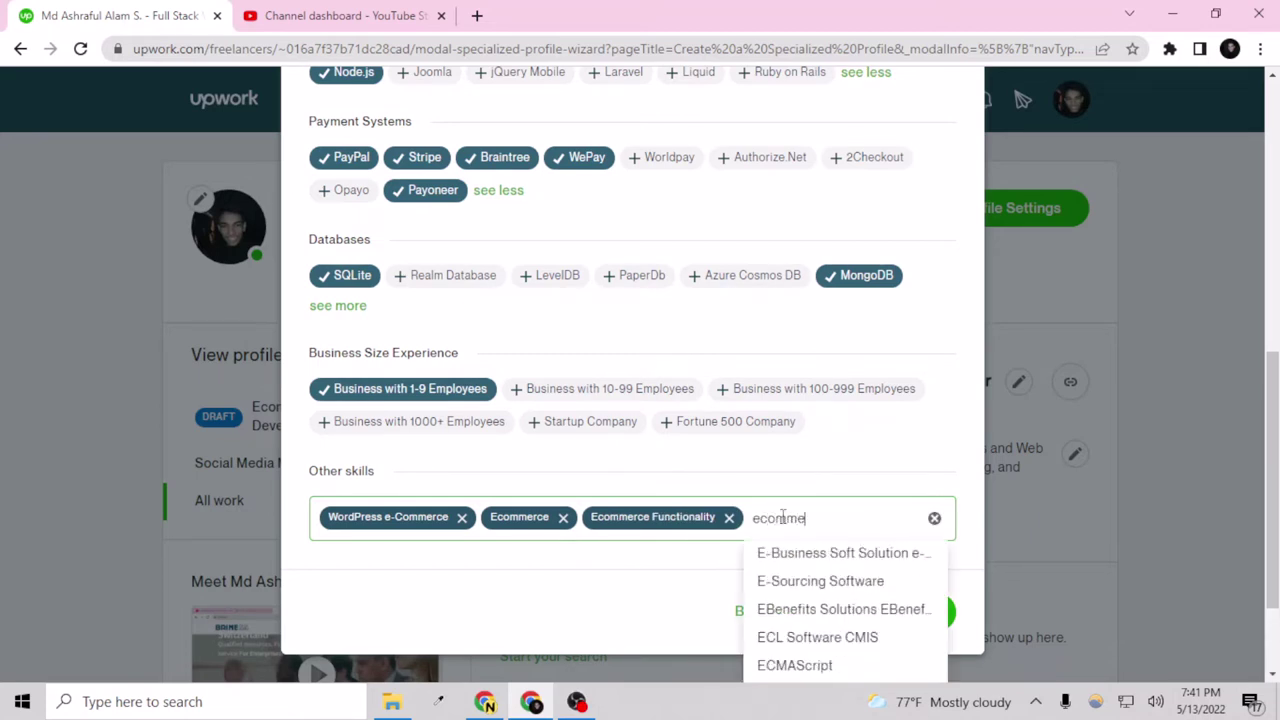
{"action": "type", "text": "rc"}
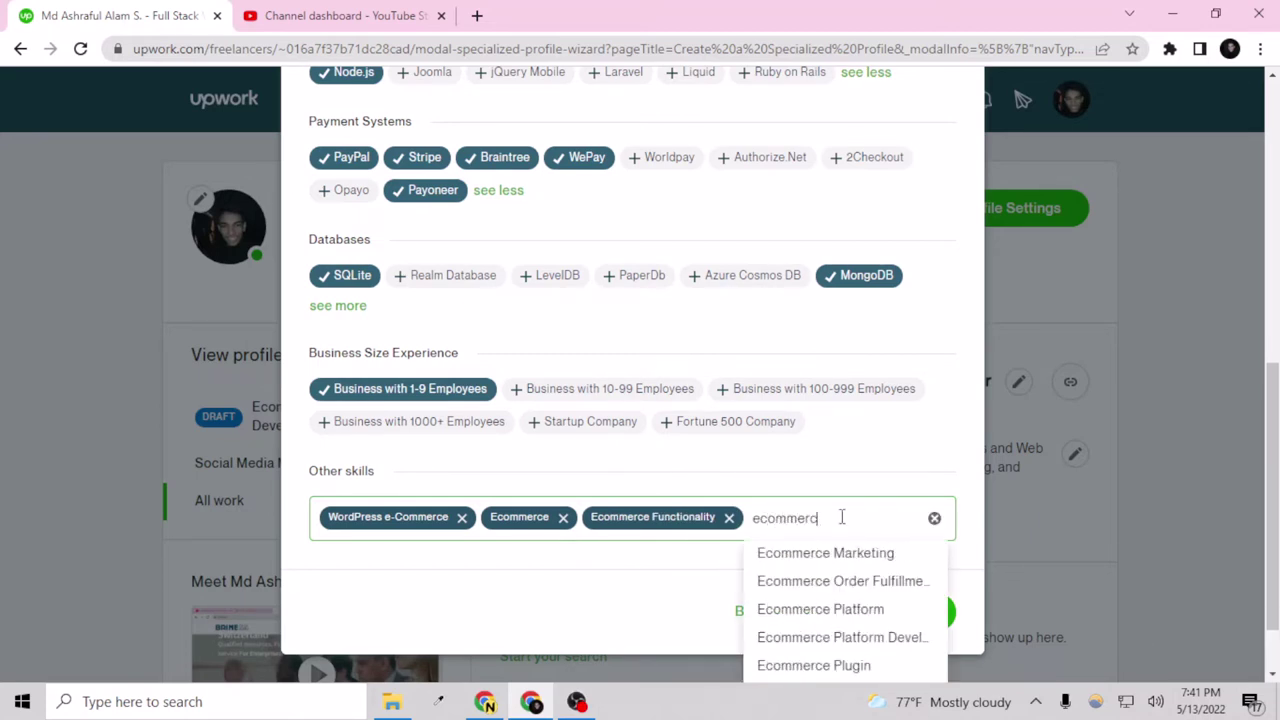
{"action": "type", "text": "e"}
{"action": "scroll", "coordinate": [830, 463], "scroll_direction": "down", "scroll_amount": 1}
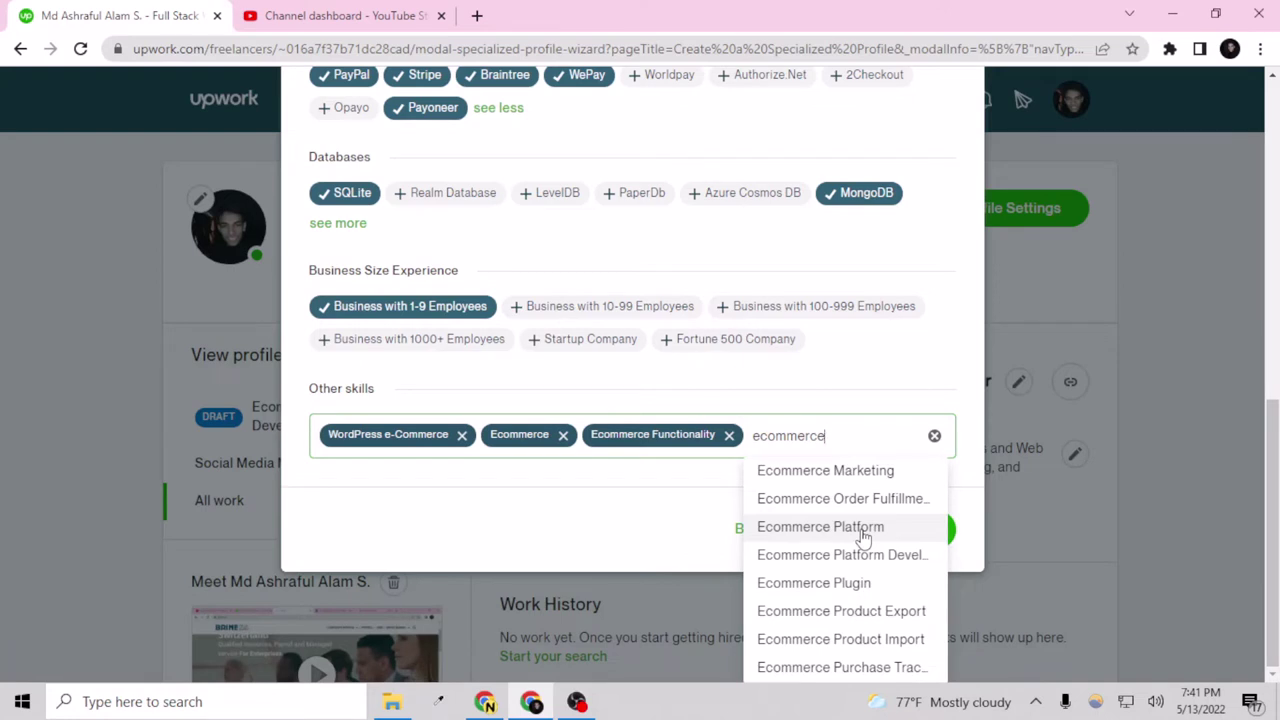
{"action": "left_click", "coordinate": [838, 584]}
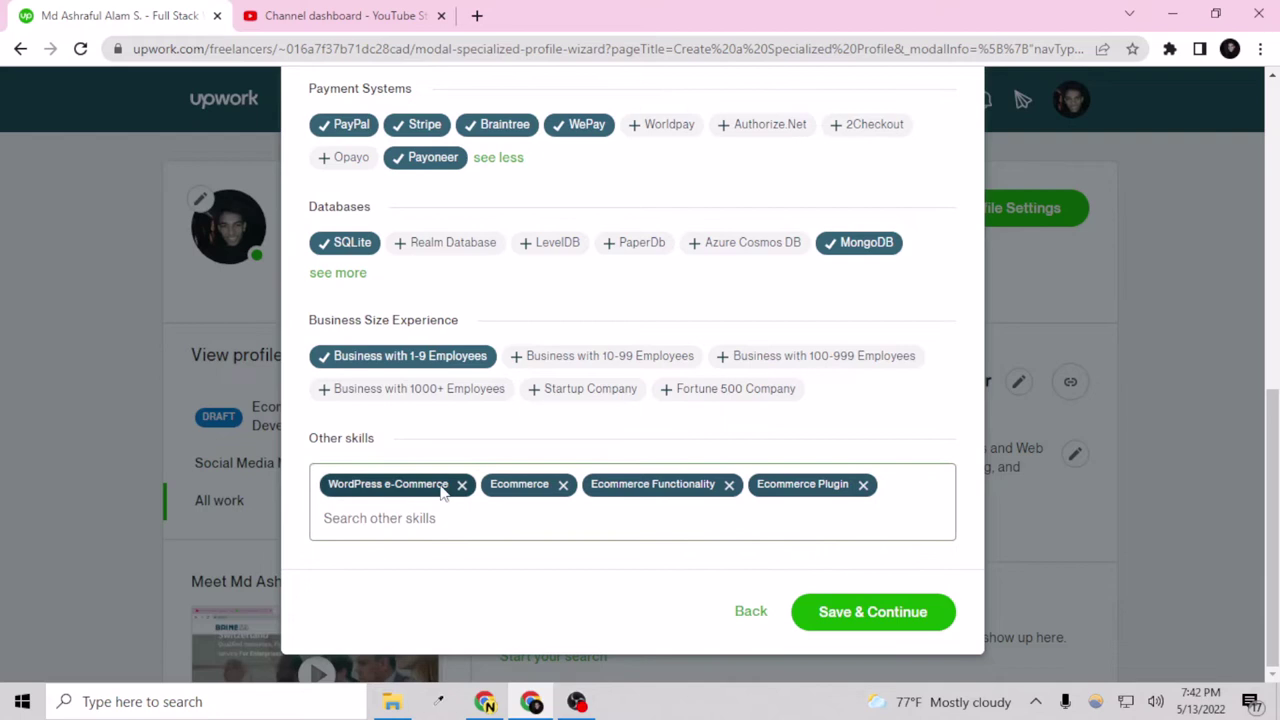
{"action": "left_click", "coordinate": [889, 611]}
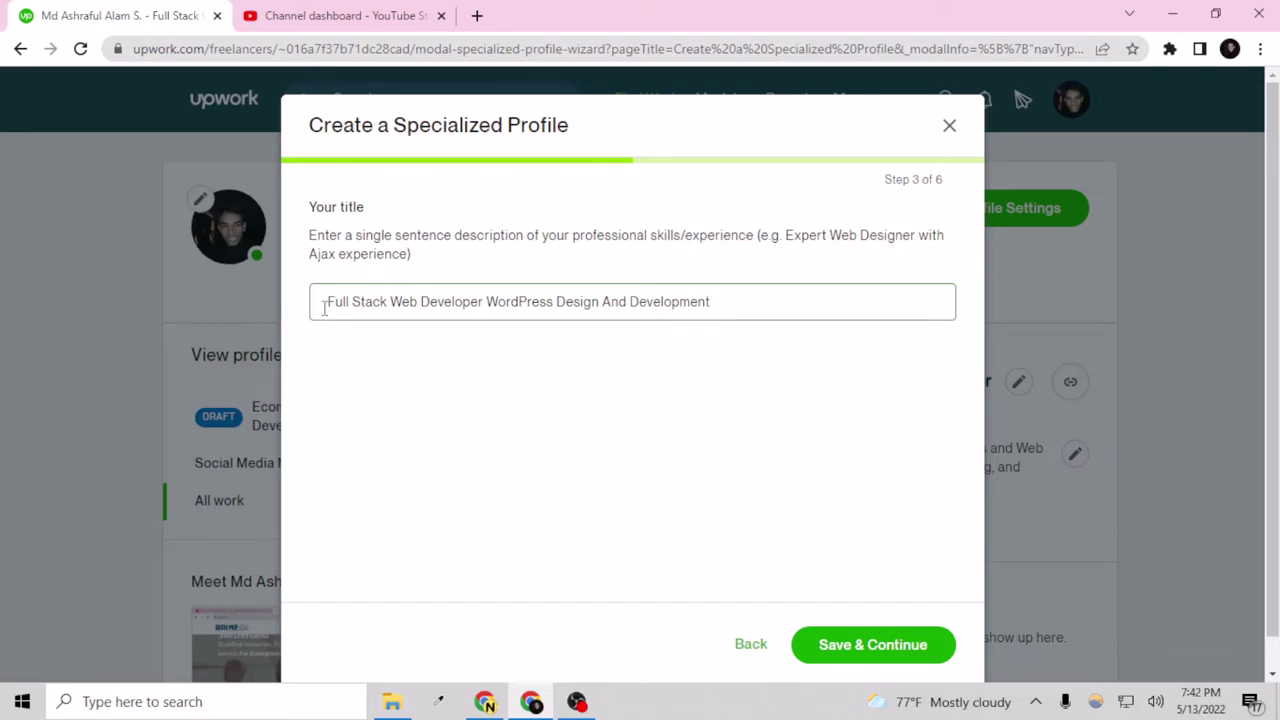
Replace the old title with 'WordPress WooCommerce Expert, eCommerce Website'
{"action": "left_click_drag", "start_coordinate": [326, 301], "coordinate": [857, 273]}
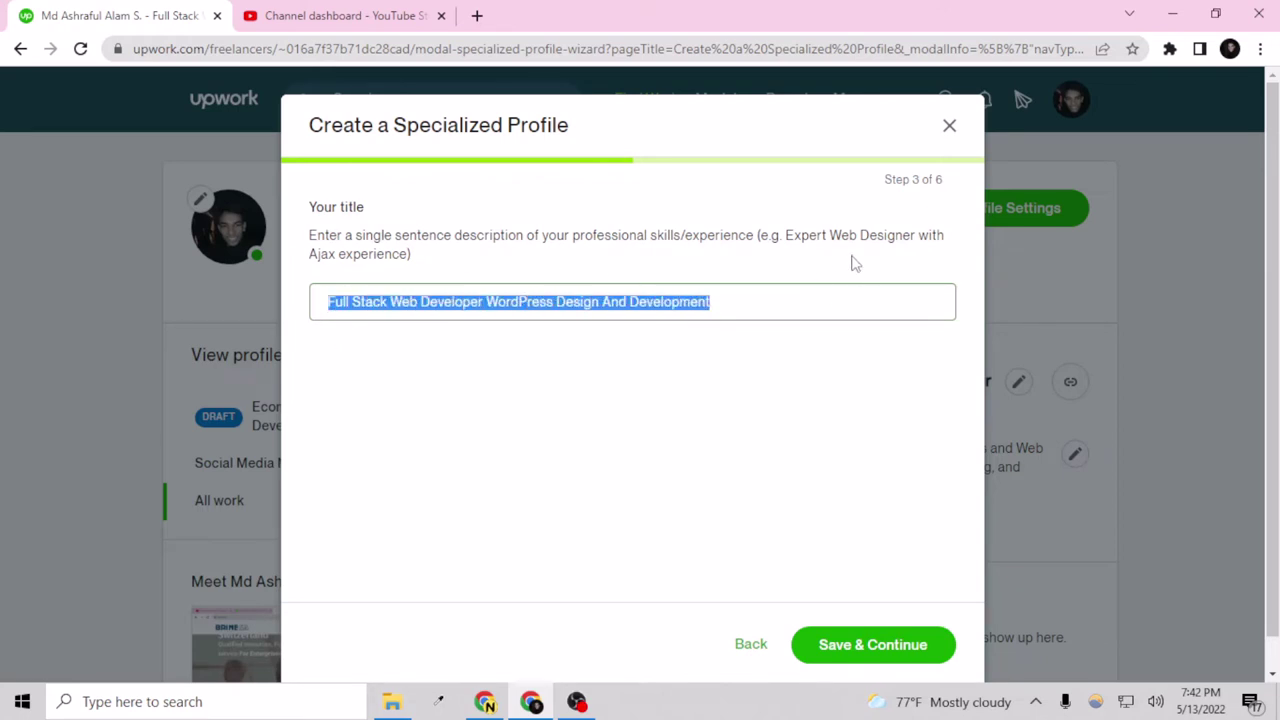
{"action": "key", "text": "BackSpace"}
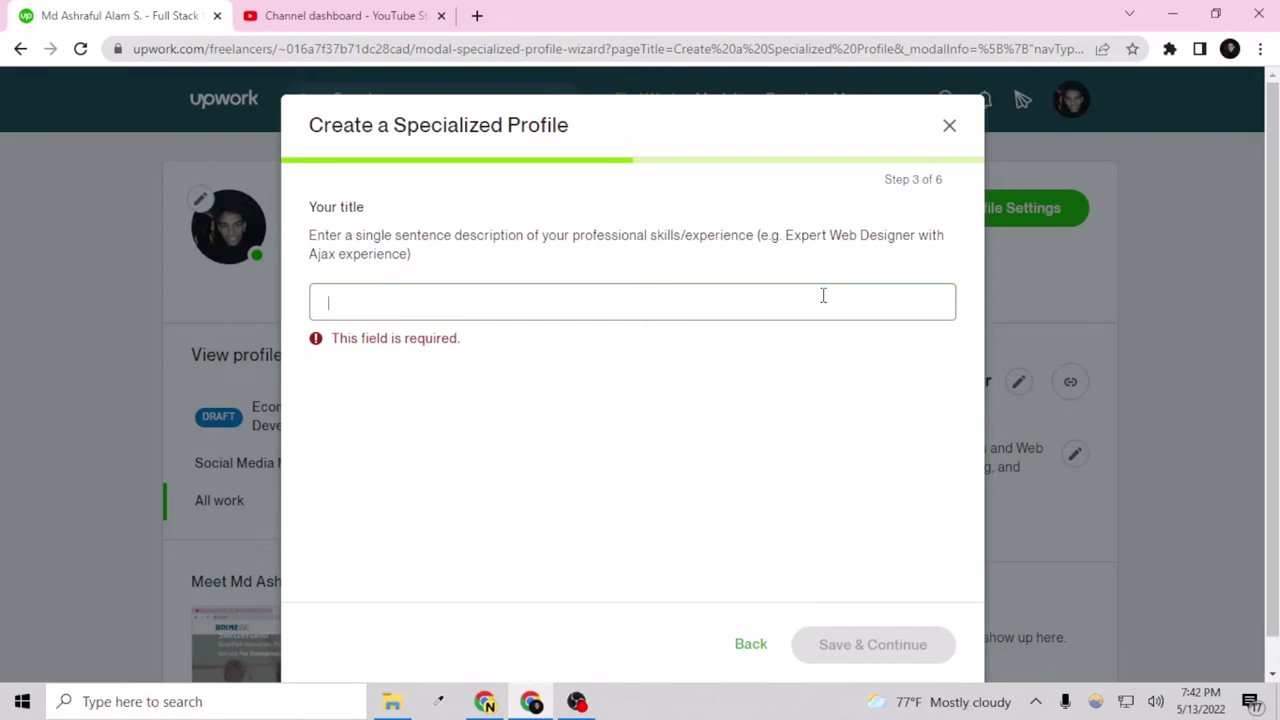
{"action": "type", "text": "WordPress WooCommerce Expert, eCo"}
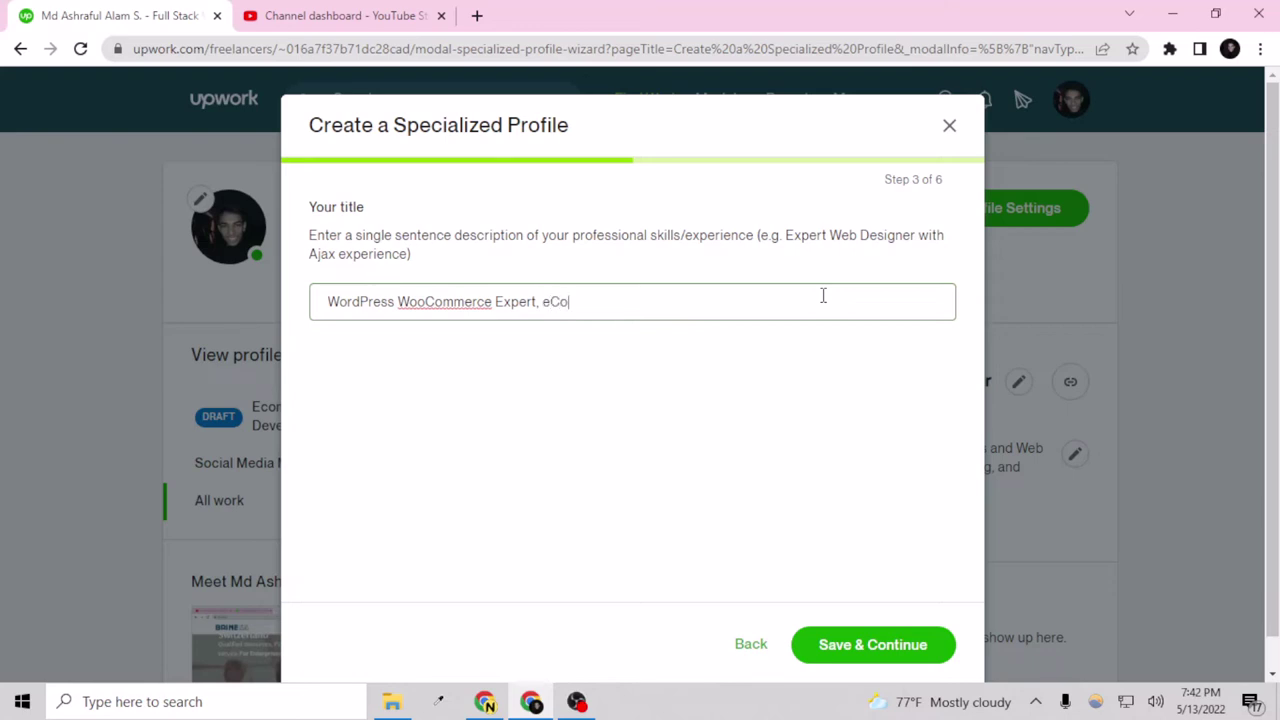
{"action": "type", "text": "erce Website,"}
{"action": "key", "text": "BackSpace"}
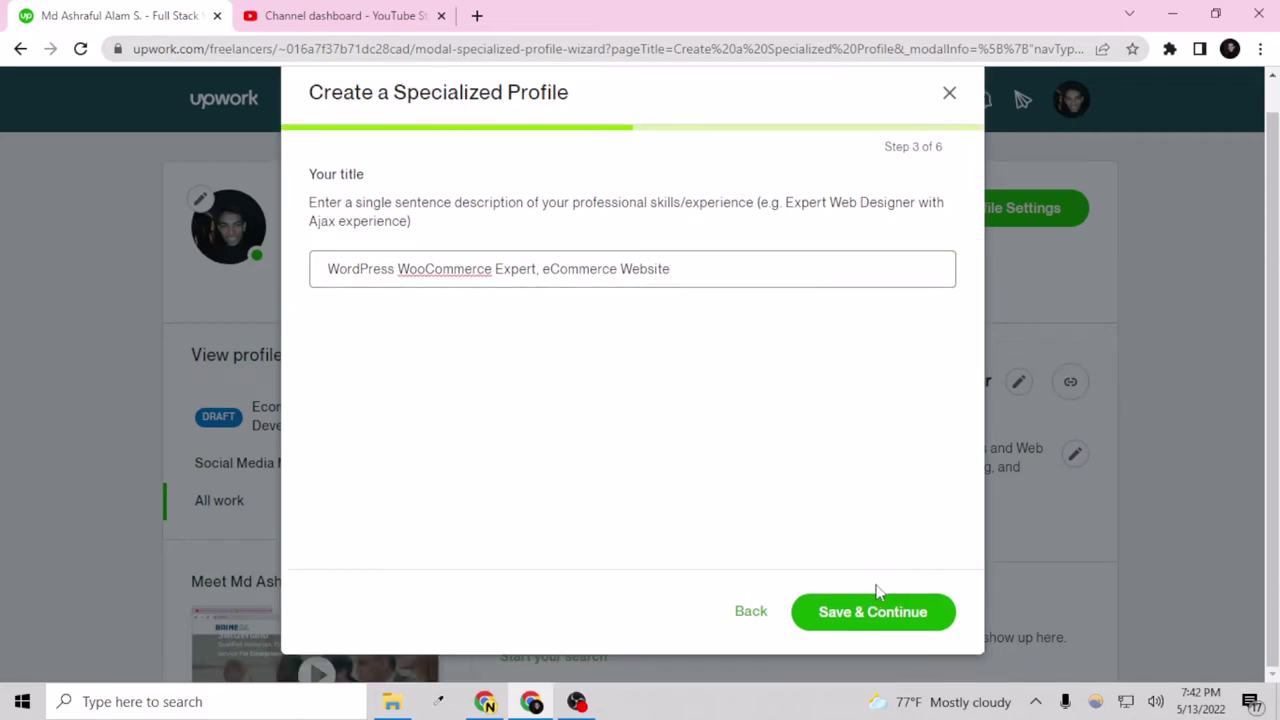
Save the title, then delete the YouTuber sentence from the overview
{"action": "left_click", "coordinate": [862, 621]}
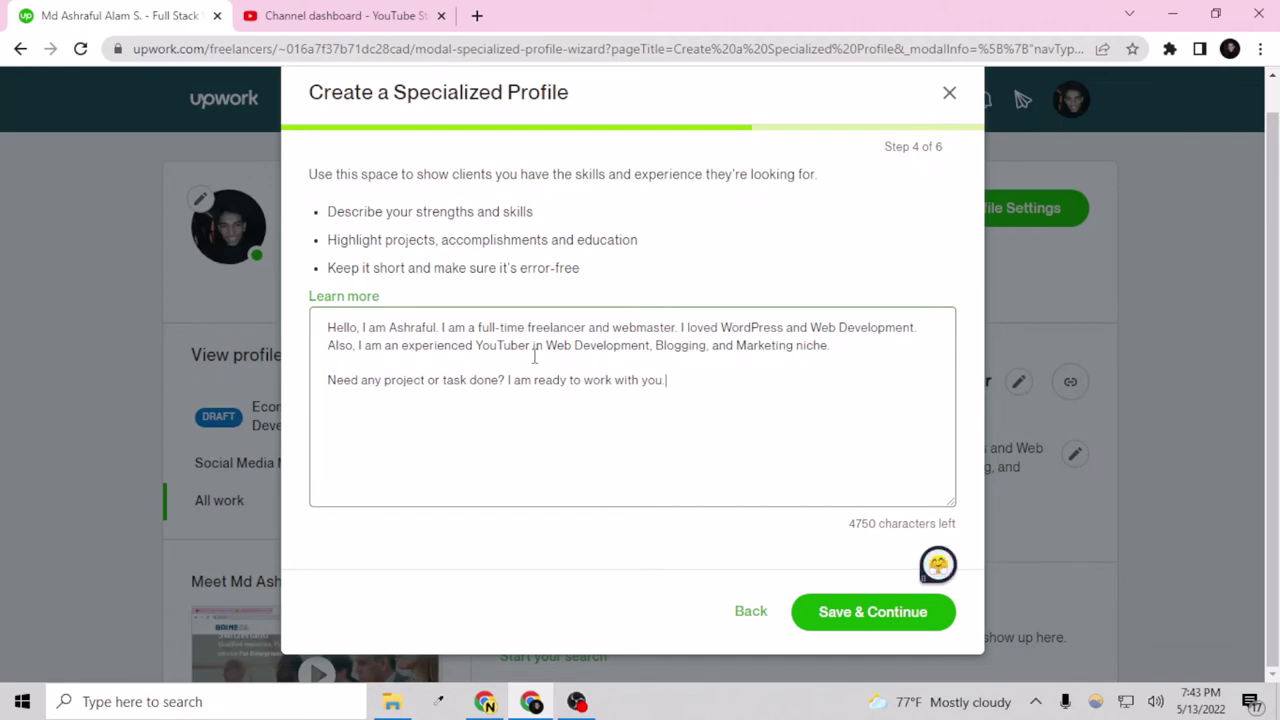
{"action": "scroll", "coordinate": [535, 357], "scroll_direction": "up", "scroll_amount": 1}
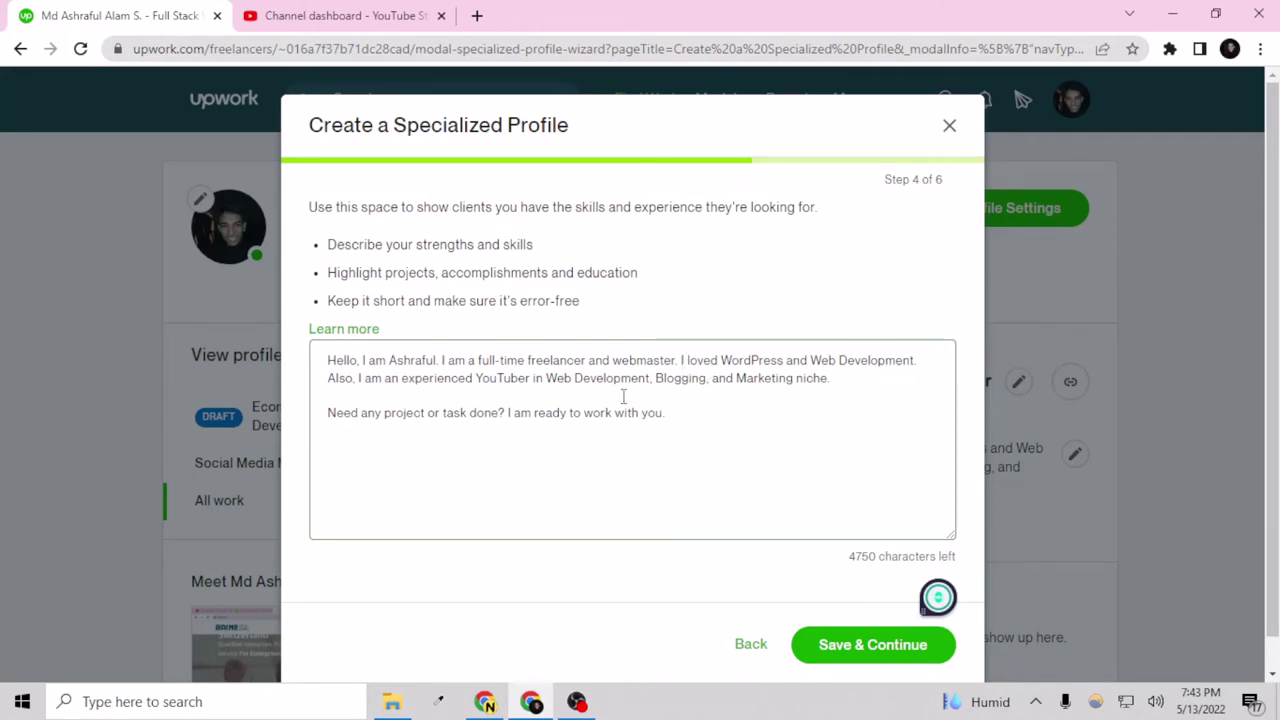
{"action": "left_click_drag", "start_coordinate": [358, 378], "coordinate": [818, 396]}
{"action": "key", "text": "BackSpace"}
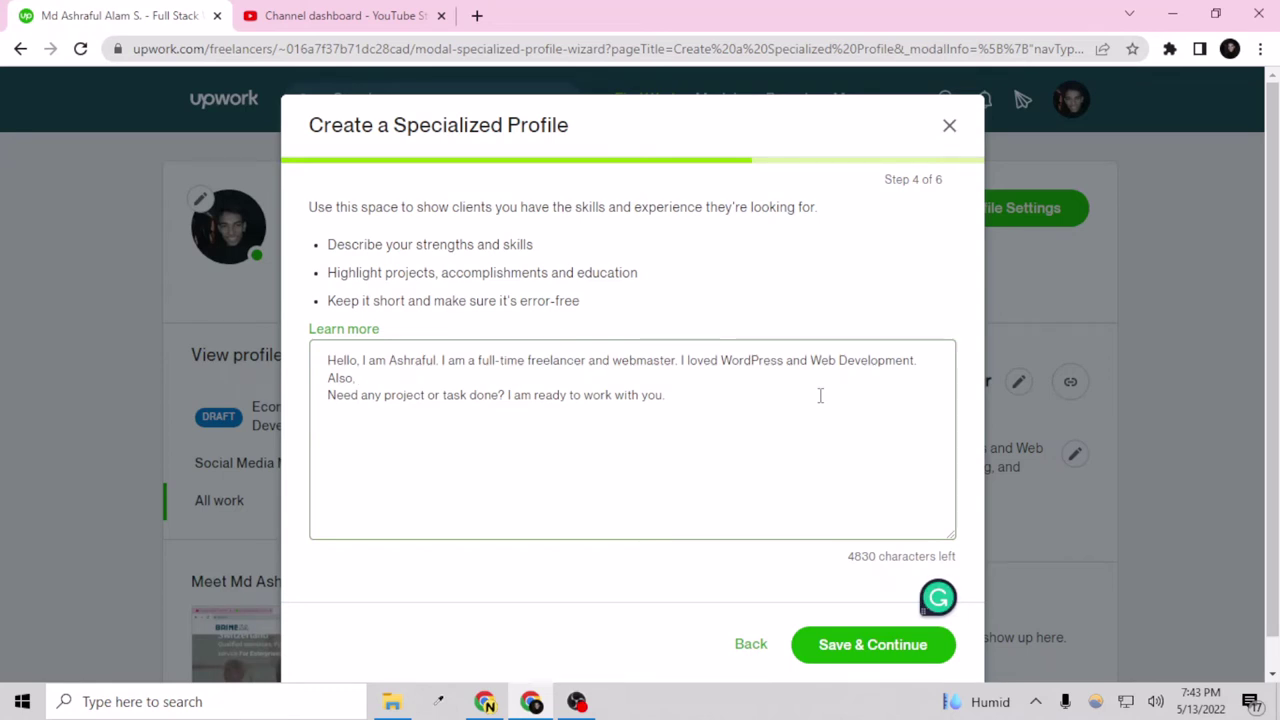
Add that eCommerce sites were built with WordPress and WooCommerce for clients, fix 'an eCommerce', and save
{"action": "type", "text": "I know"}
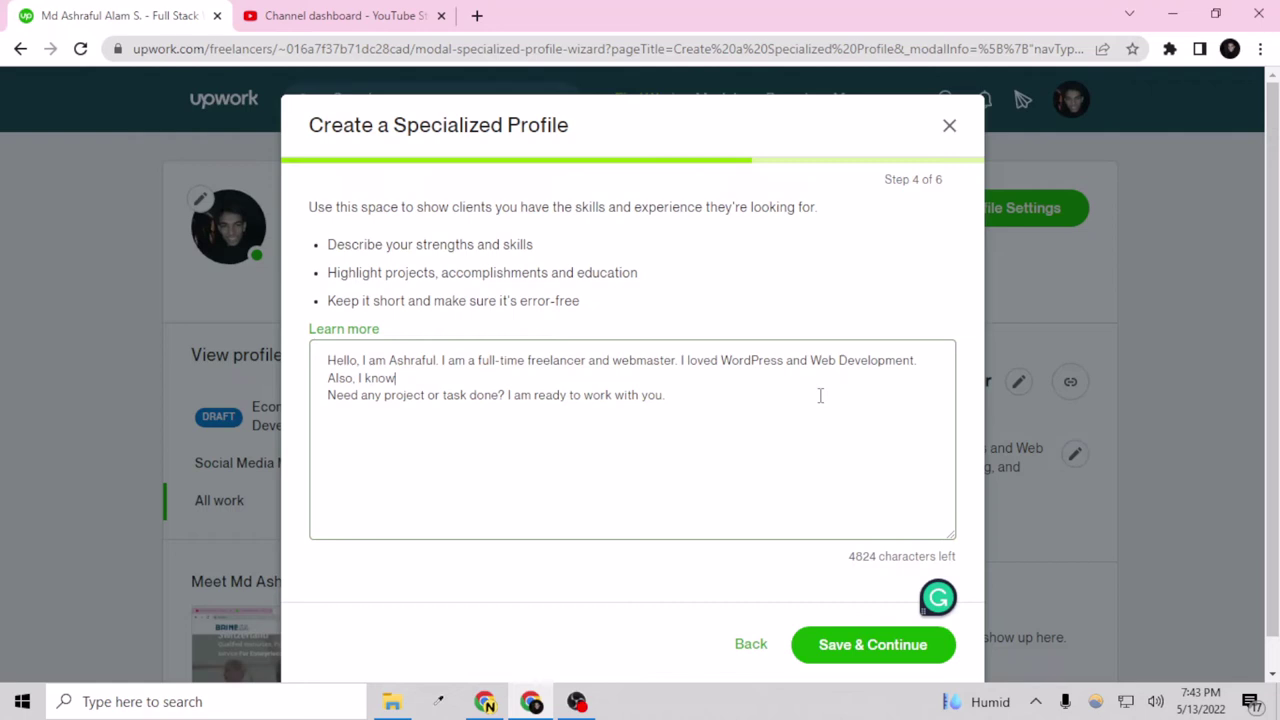
{"action": "type", "text": " how to build a "}
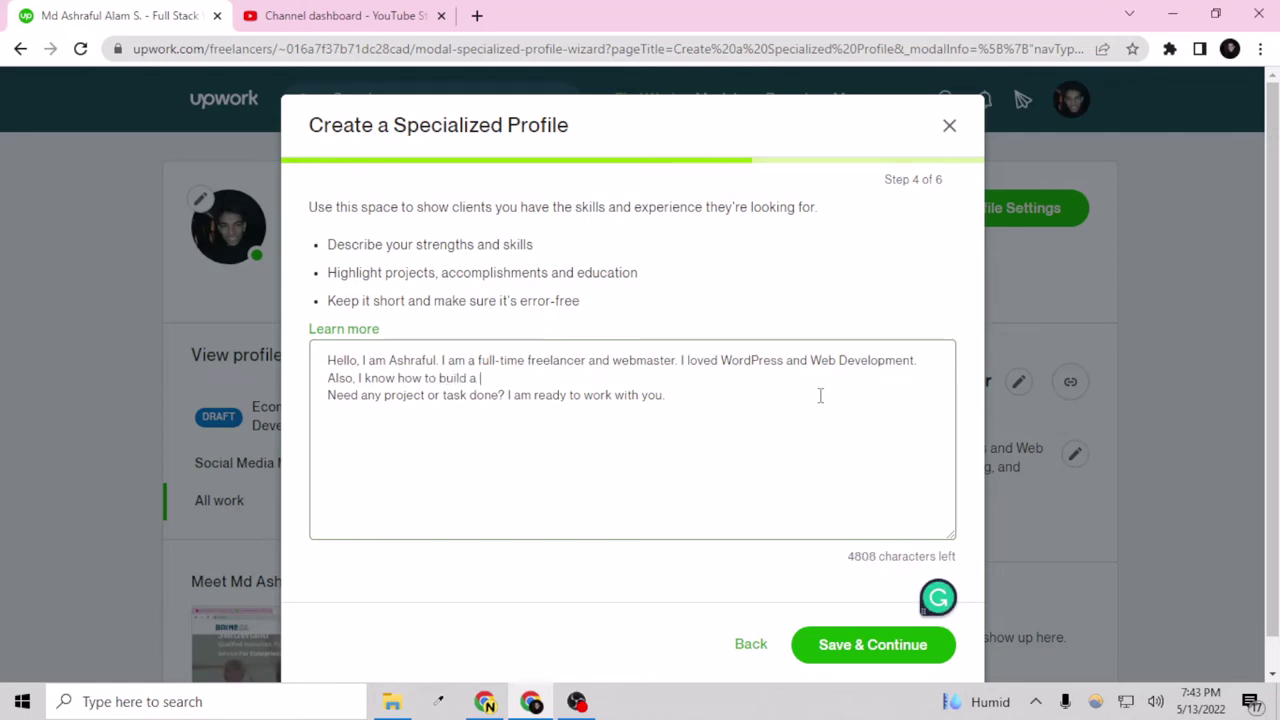
{"action": "type", "text": "eCommer"}
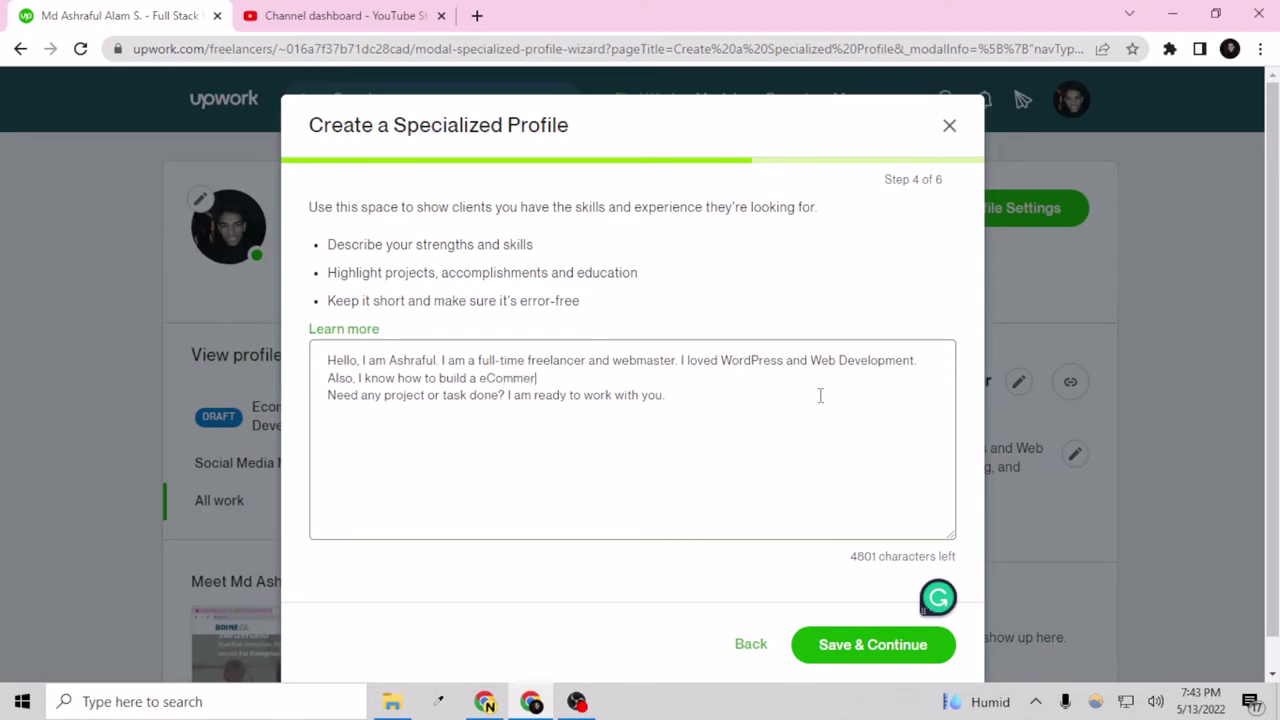
{"action": "type", "text": "ce website using"}
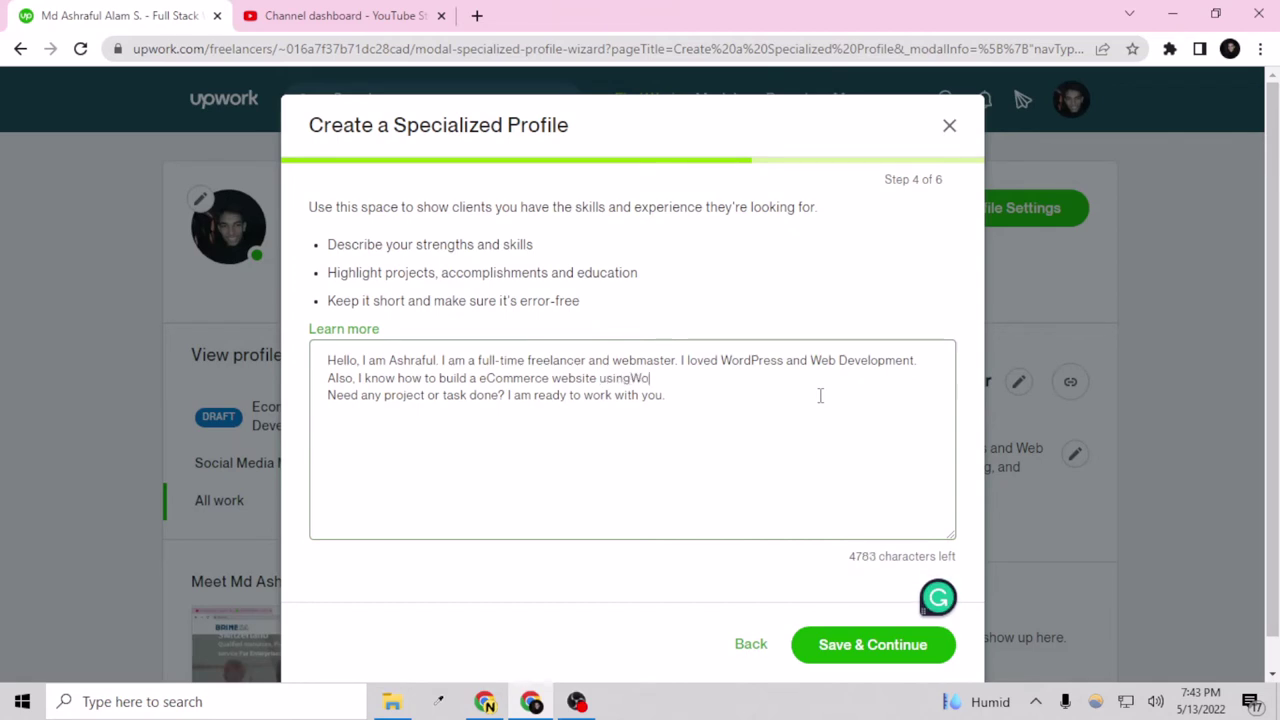
{"action": "type", "text": " WordPr"}
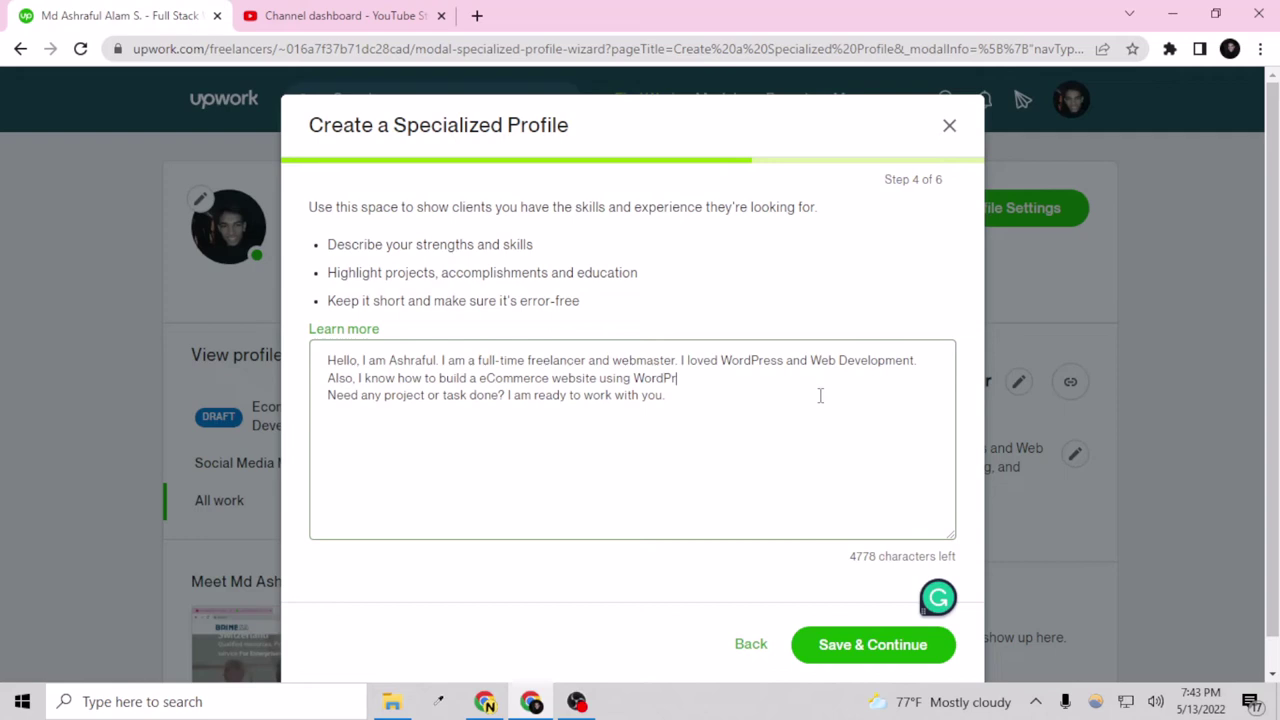
{"action": "type", "text": "ess and Woo"}
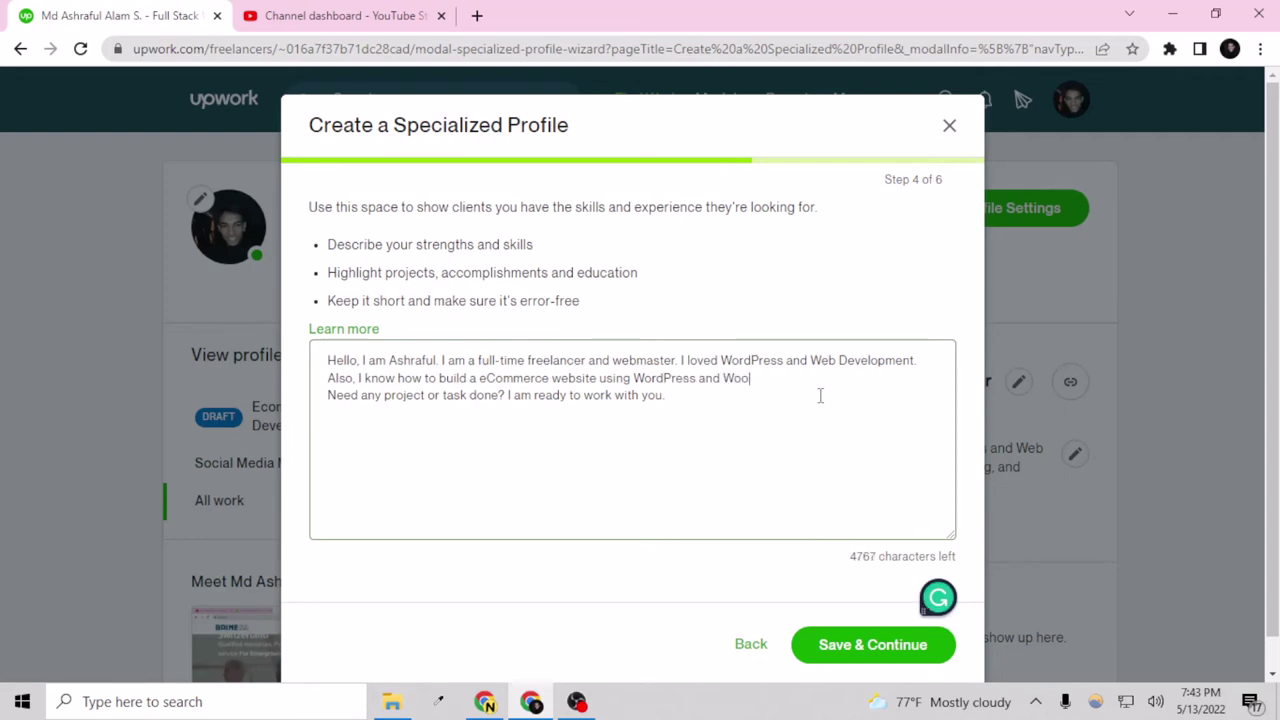
{"action": "type", "text": "Commerce"}
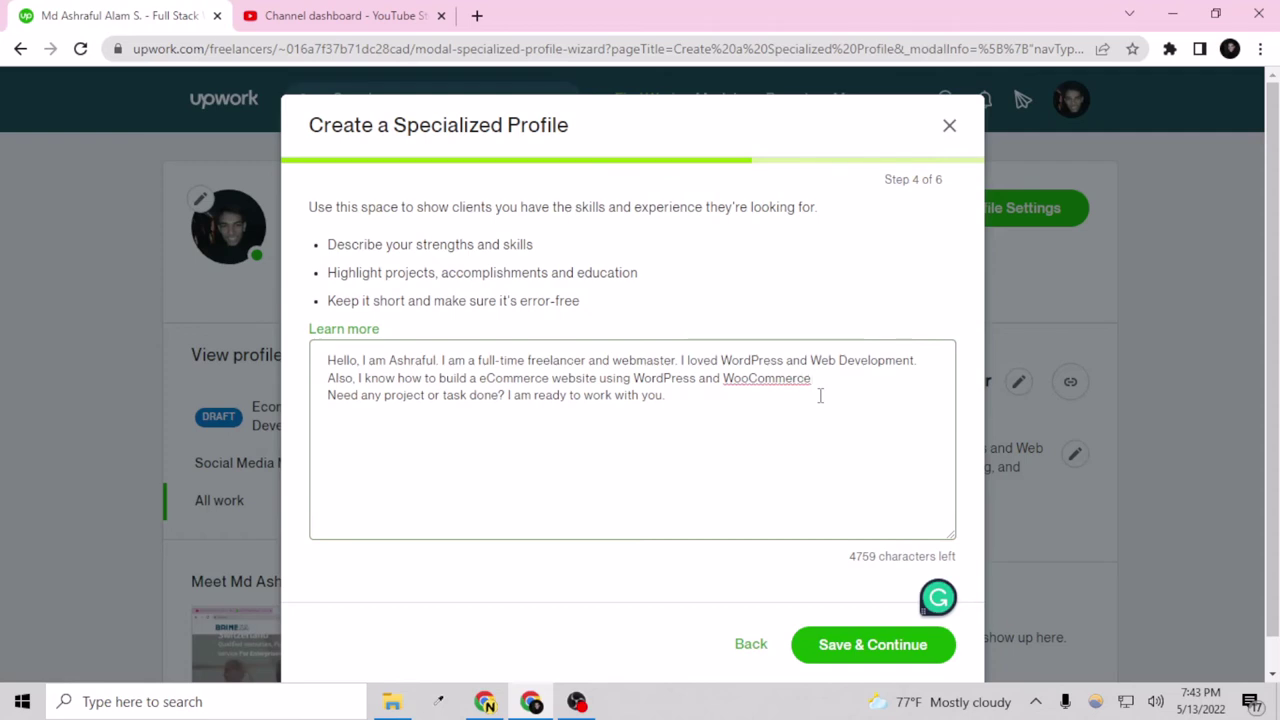
{"action": "type", "text": ". And I "}
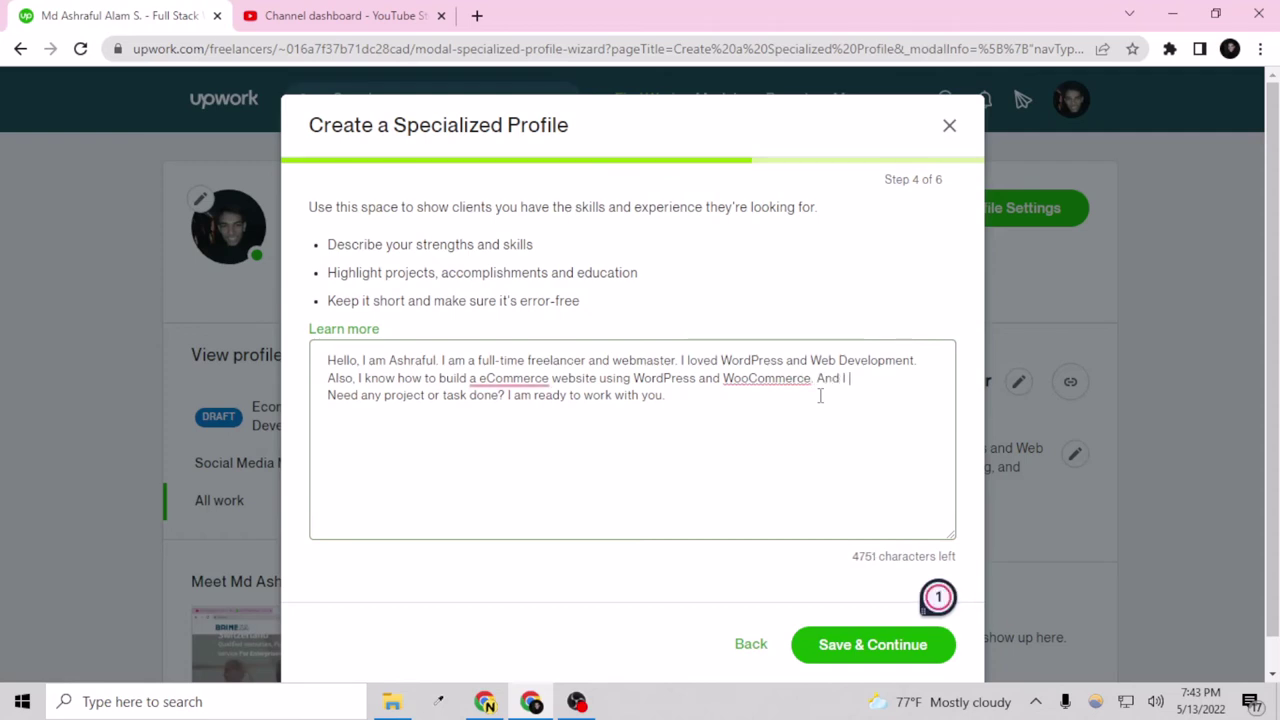
{"action": "type", "text": "have built a "}
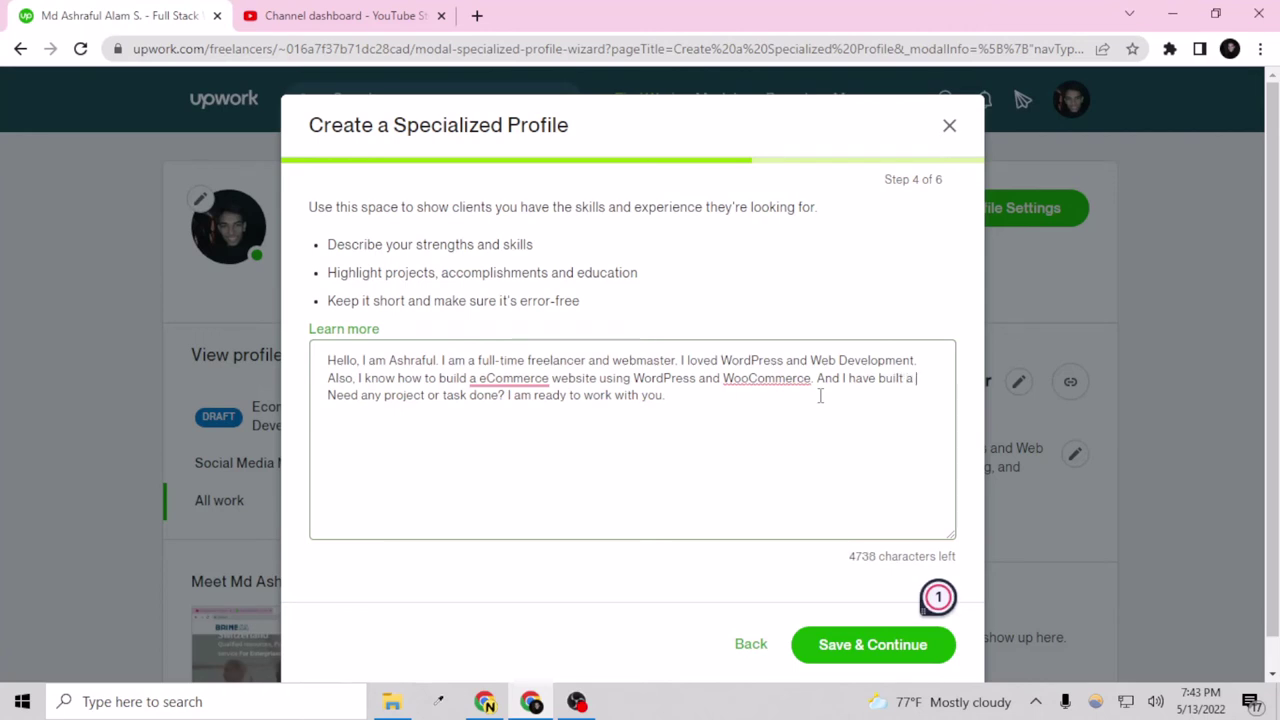
{"action": "type", "text": "lot of "}
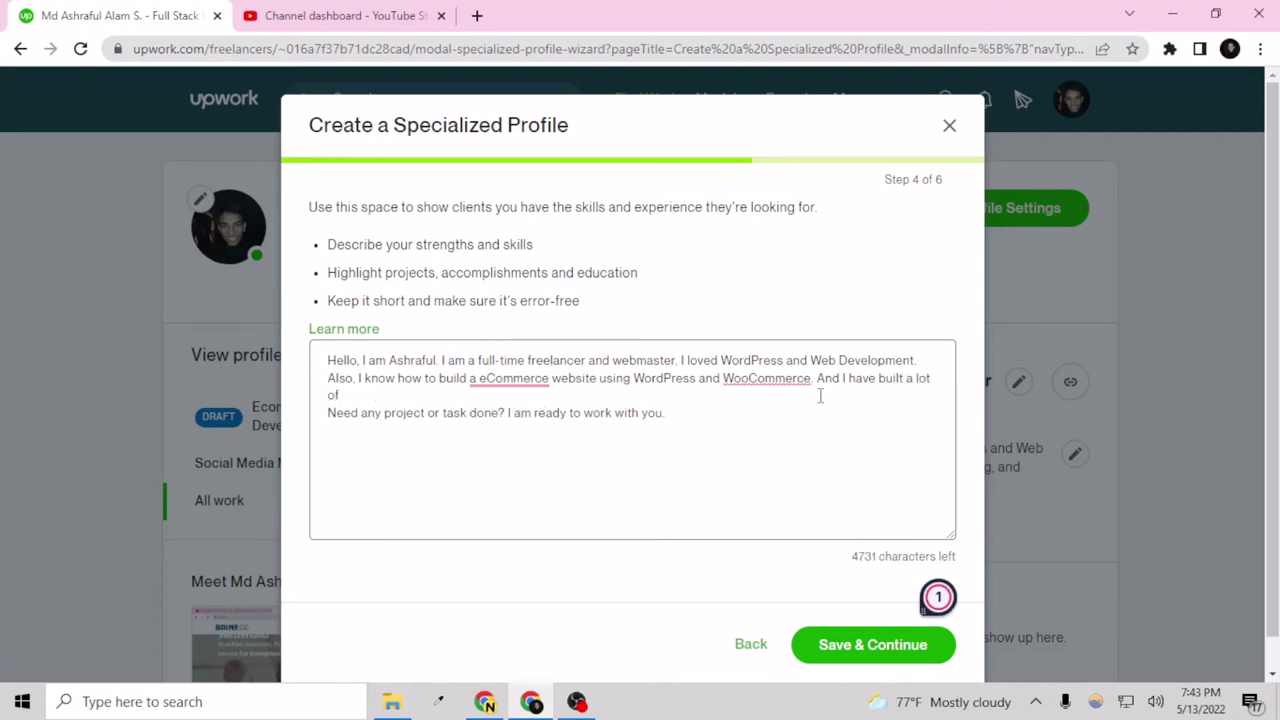
{"action": "type", "text": "eCommerce websit"}
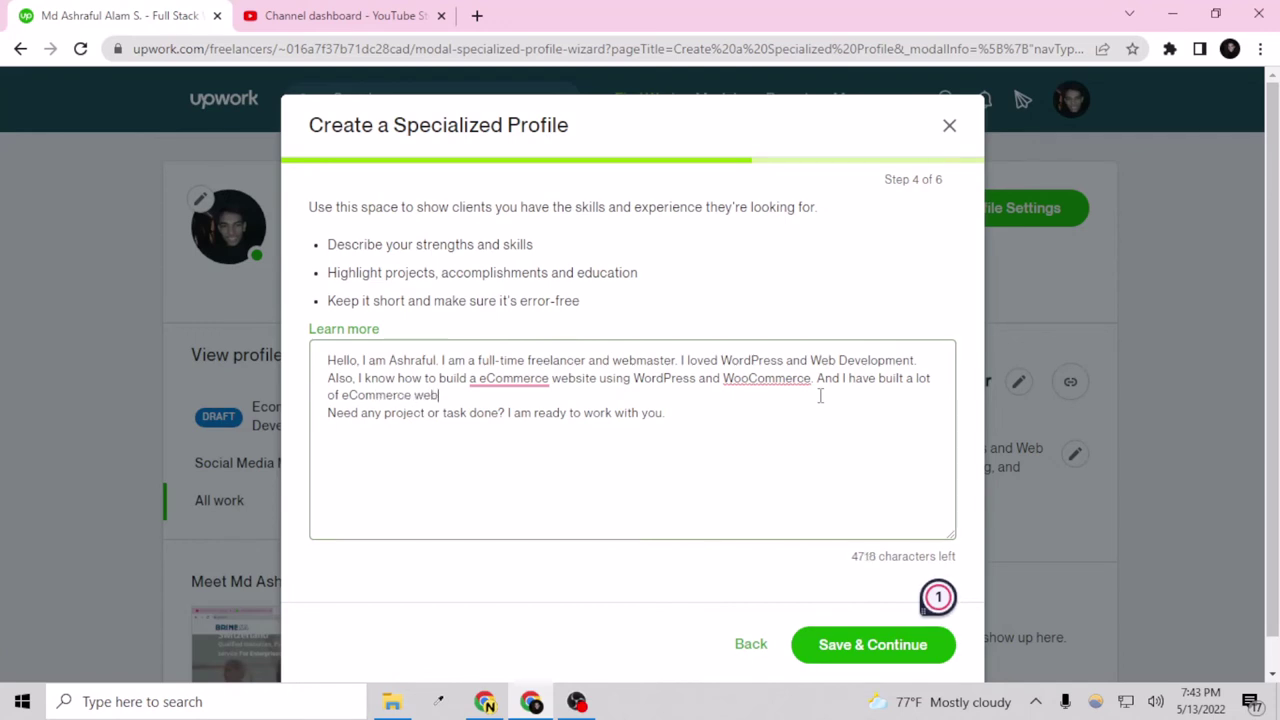
{"action": "type", "text": "es for my clietns"}
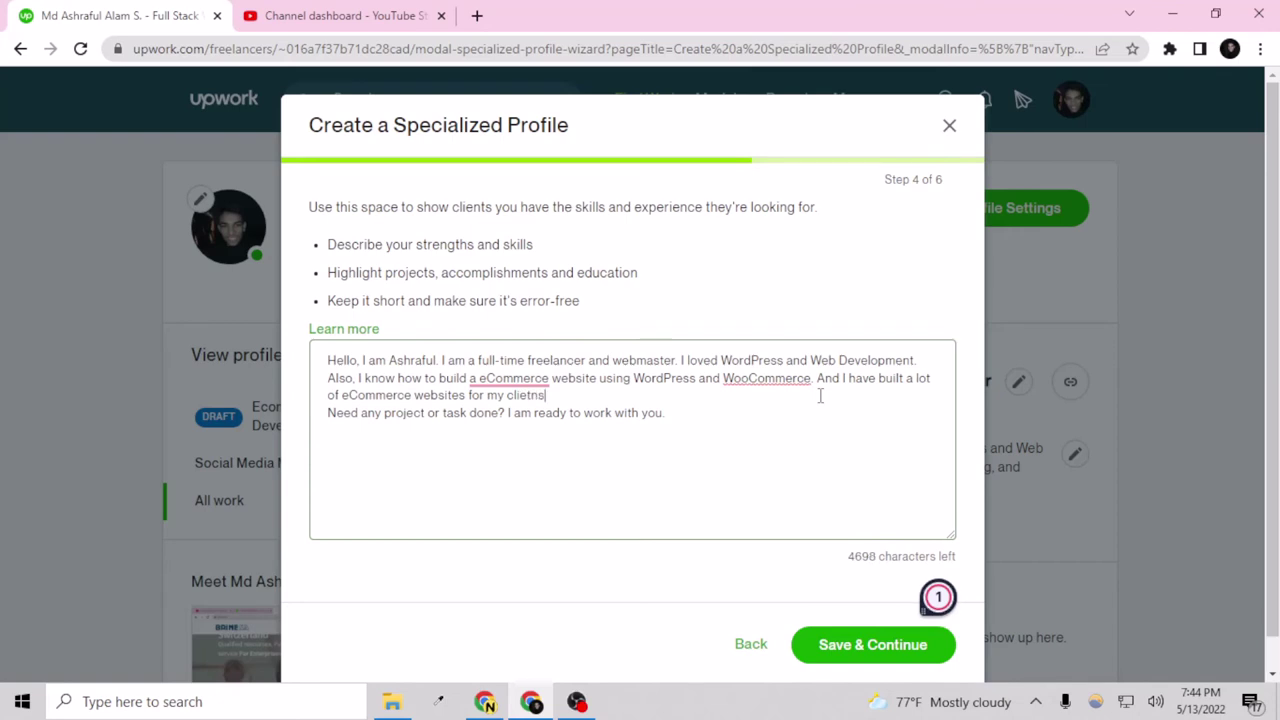
{"action": "key", "text": "BackSpace"}
{"action": "key", "text": "BackSpace"}
{"action": "type", "text": "nts"}
{"action": "key", "text": "Return"}
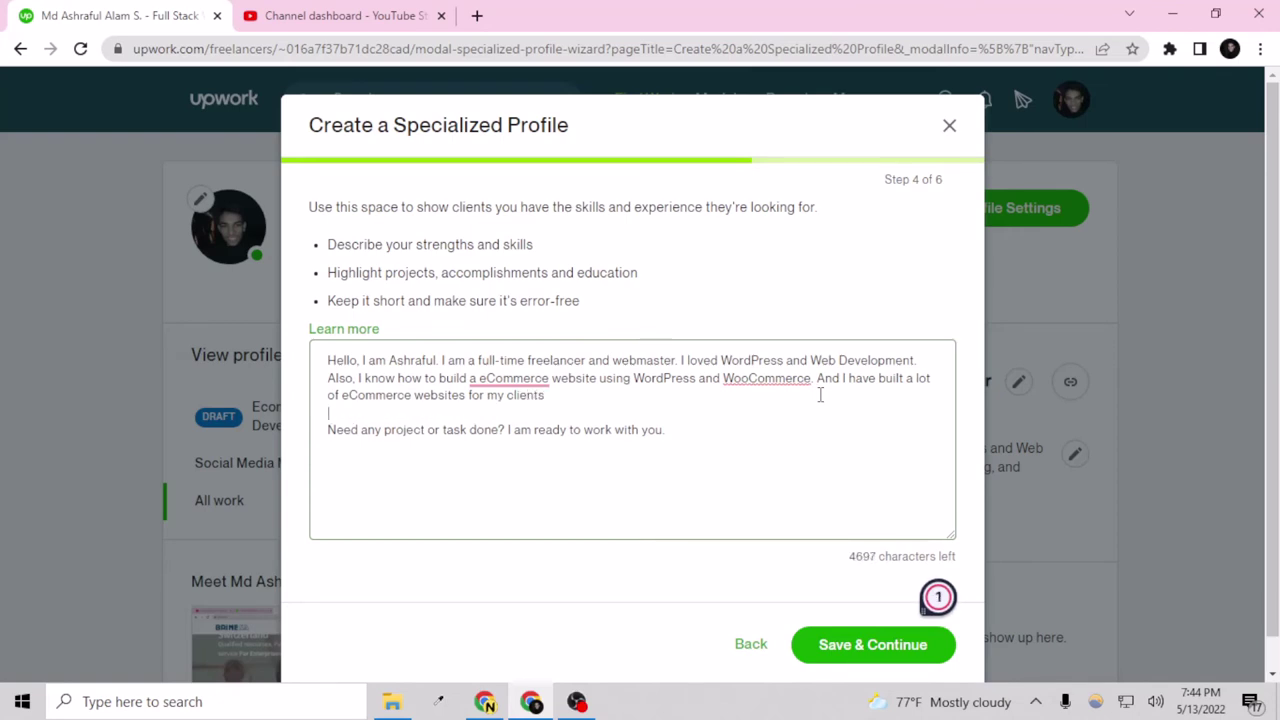
{"action": "key", "text": "BackSpace"}
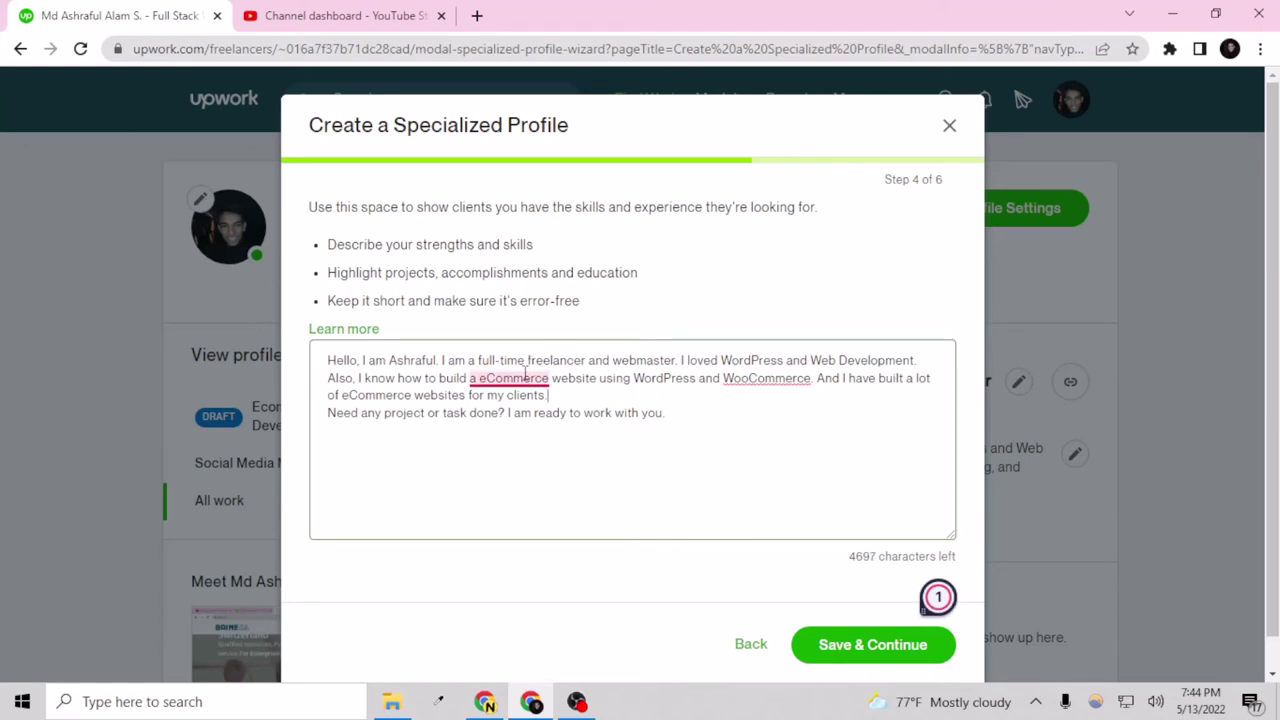
{"action": "mouse_move", "coordinate": [522, 380]}
{"action": "left_click", "coordinate": [523, 429]}
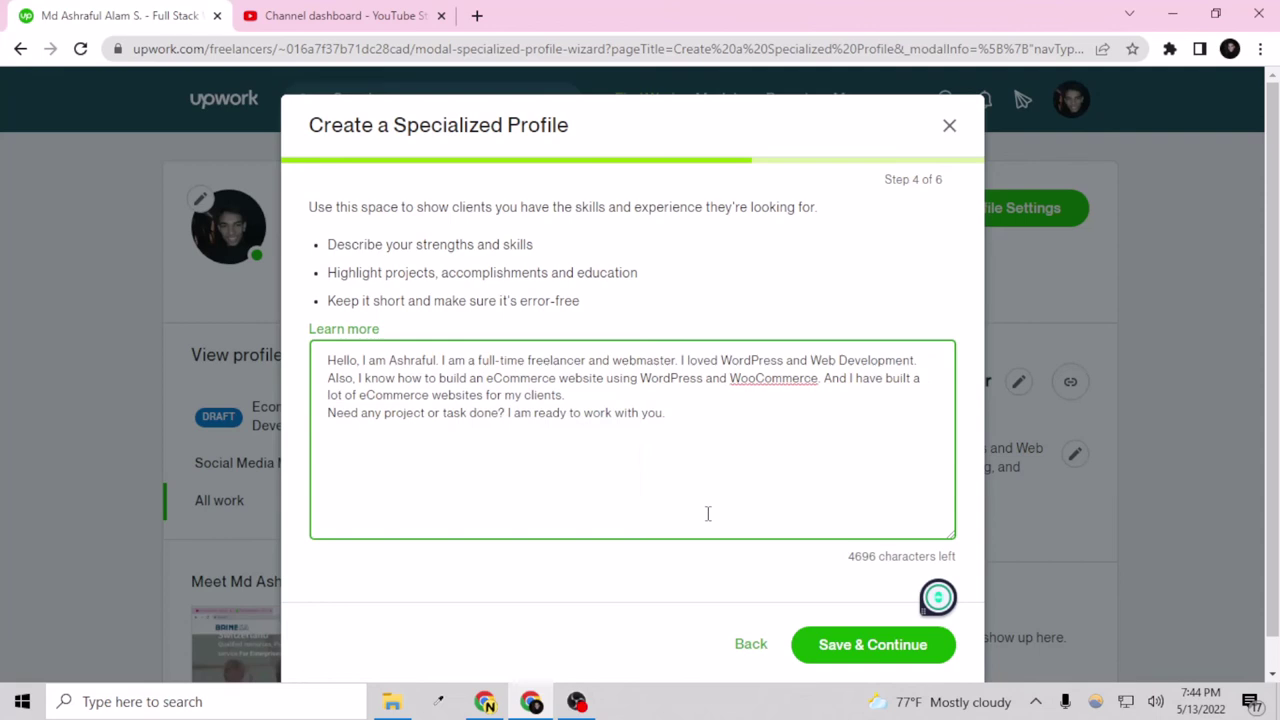
{"action": "left_click", "coordinate": [825, 650]}
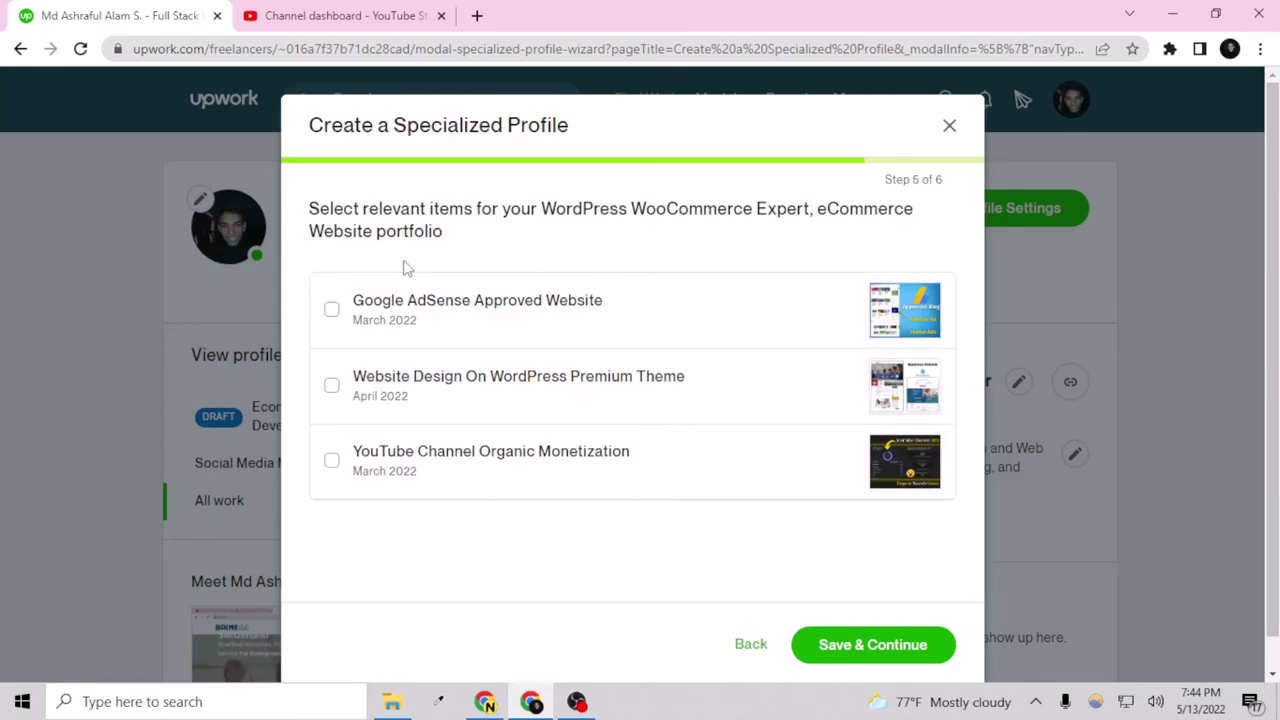
Continue past the portfolio step without selecting any of the three items
{"action": "scroll", "coordinate": [600, 420], "scroll_direction": "down", "scroll_amount": 1}
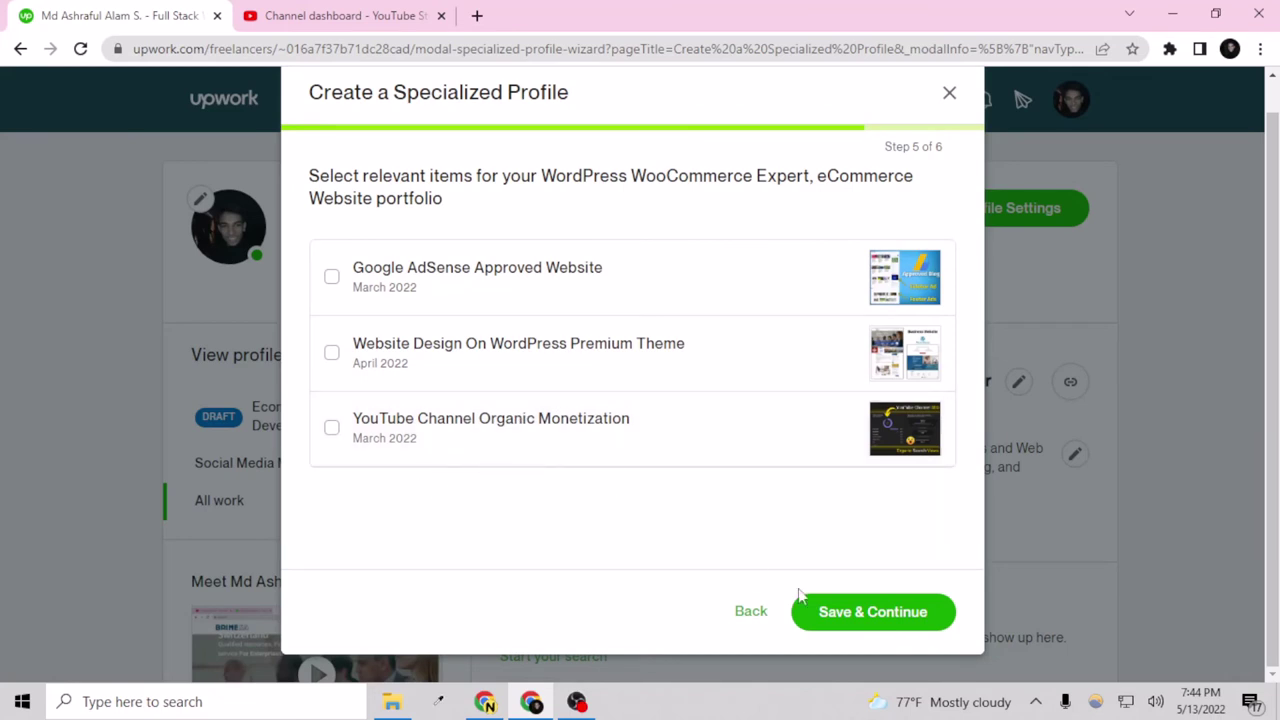
{"action": "left_click", "coordinate": [846, 614]}
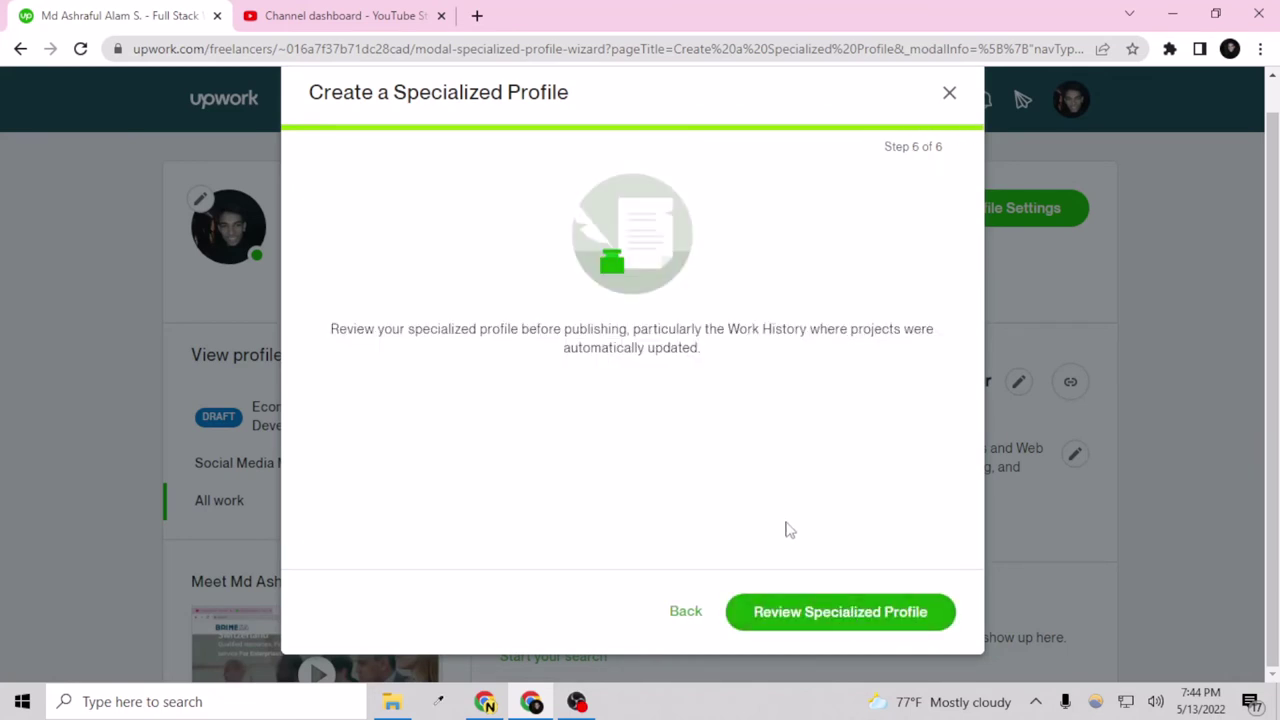
Review the Ecommerce Website Development draft profile page, scrolling through it and back to the top
{"action": "left_click", "coordinate": [778, 620]}
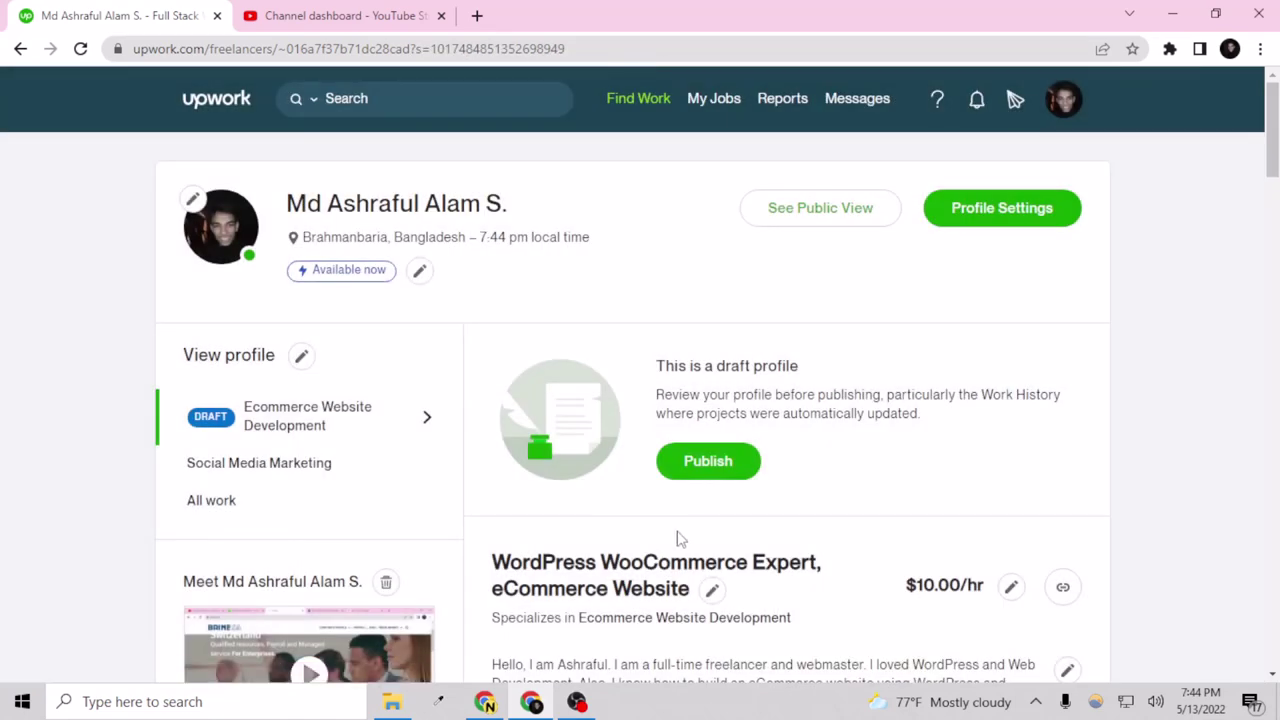
{"action": "scroll", "coordinate": [677, 539], "scroll_direction": "down", "scroll_amount": 2}
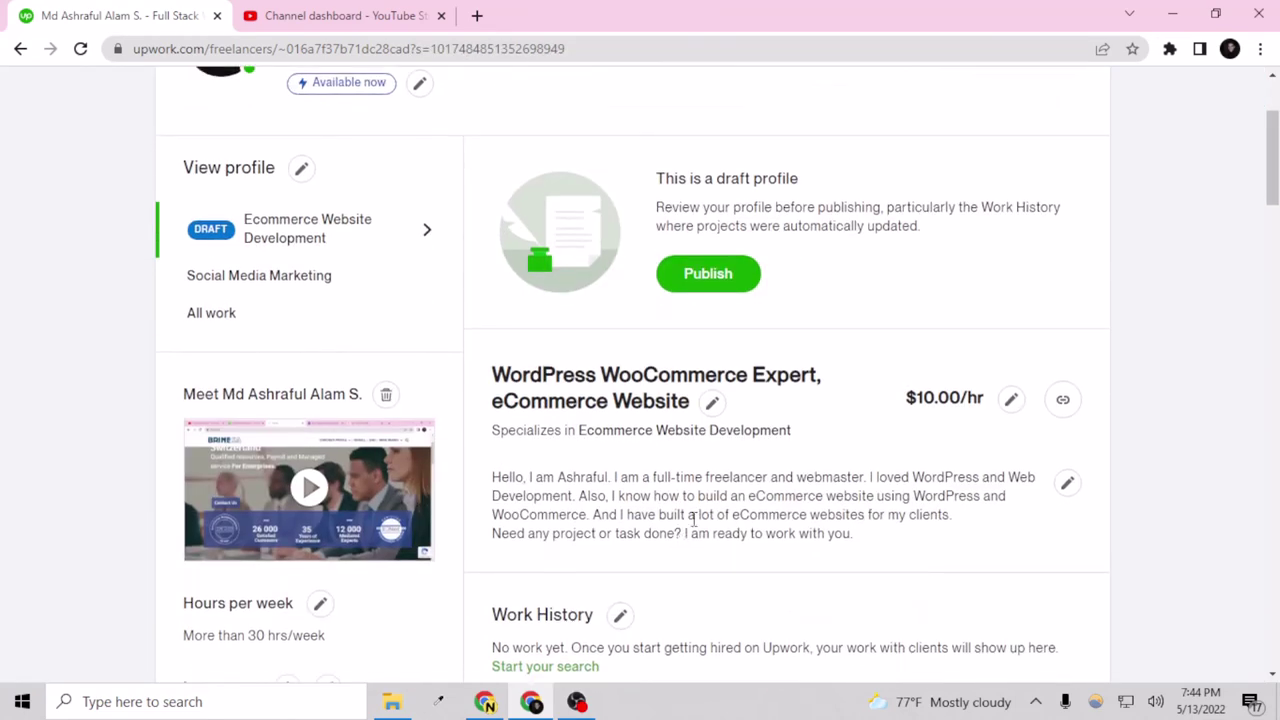
{"action": "scroll", "coordinate": [692, 519], "scroll_direction": "up", "scroll_amount": 2}
{"action": "scroll", "coordinate": [692, 519], "scroll_direction": "down", "scroll_amount": 4}
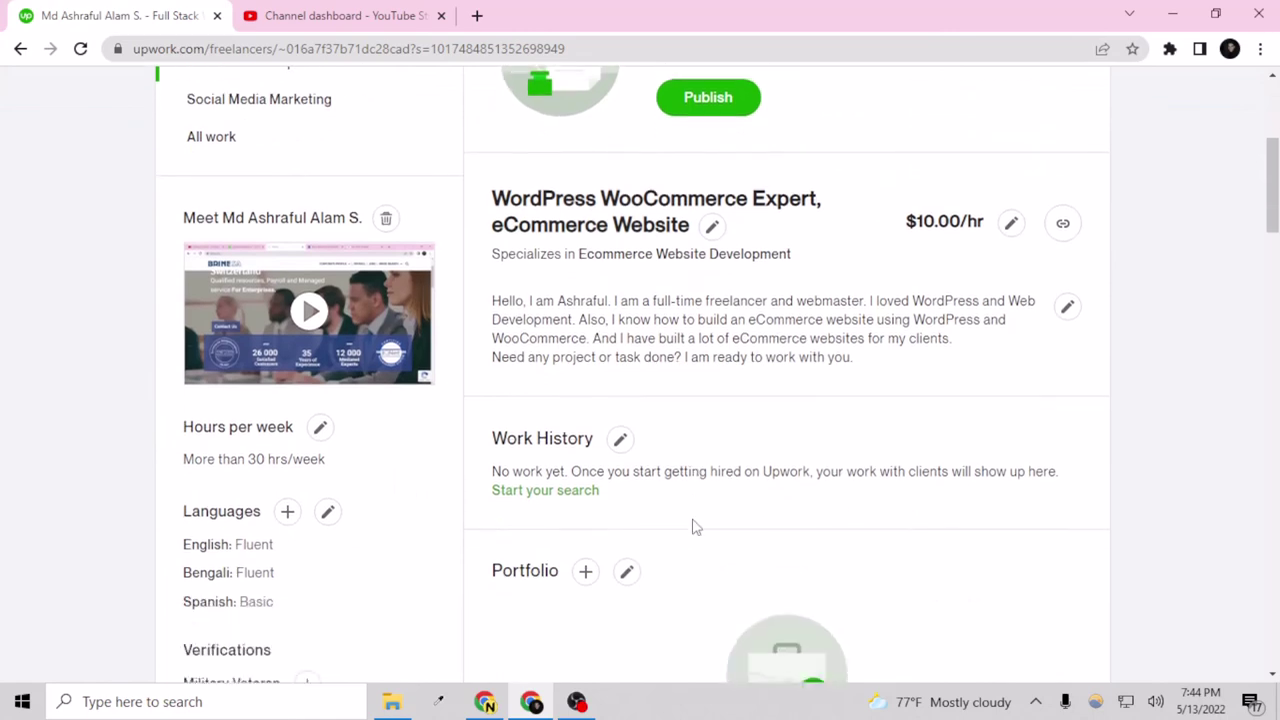
{"action": "scroll", "coordinate": [677, 348], "scroll_direction": "down", "scroll_amount": 4}
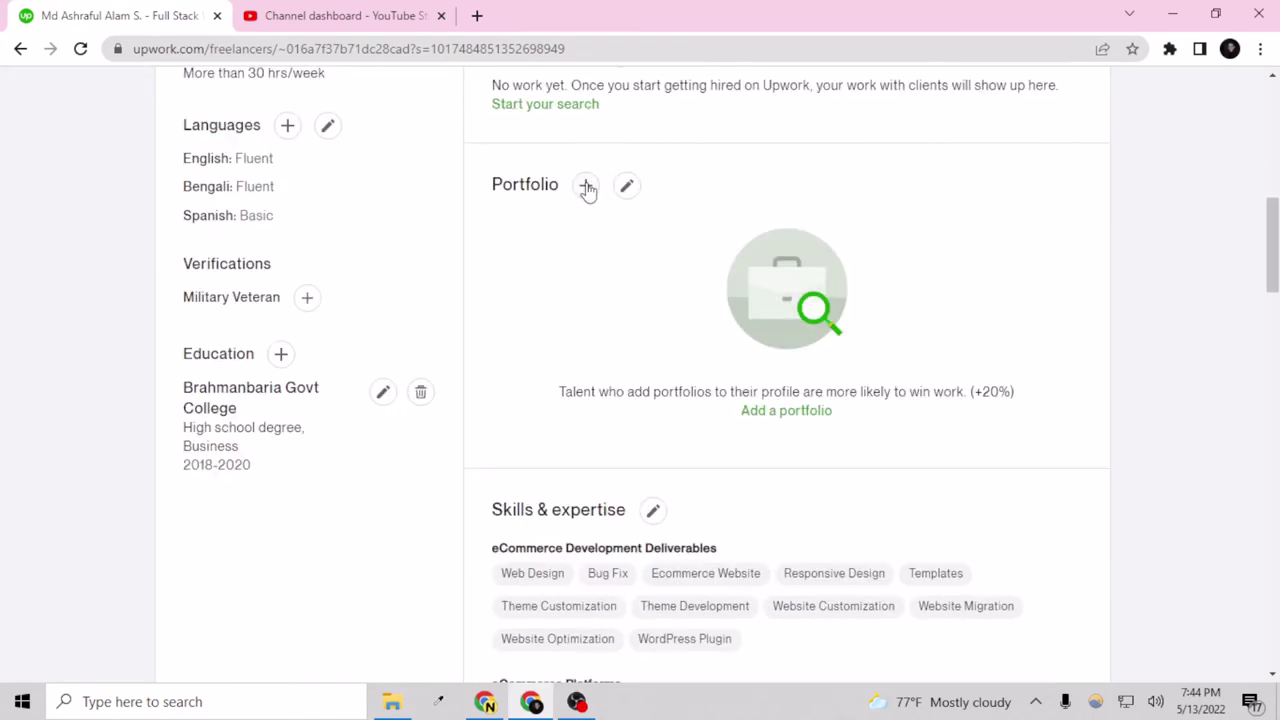
{"action": "scroll", "coordinate": [586, 191], "scroll_direction": "down", "scroll_amount": 4}
{"action": "scroll", "coordinate": [551, 200], "scroll_direction": "down", "scroll_amount": 1}
{"action": "scroll", "coordinate": [551, 211], "scroll_direction": "down", "scroll_amount": 9}
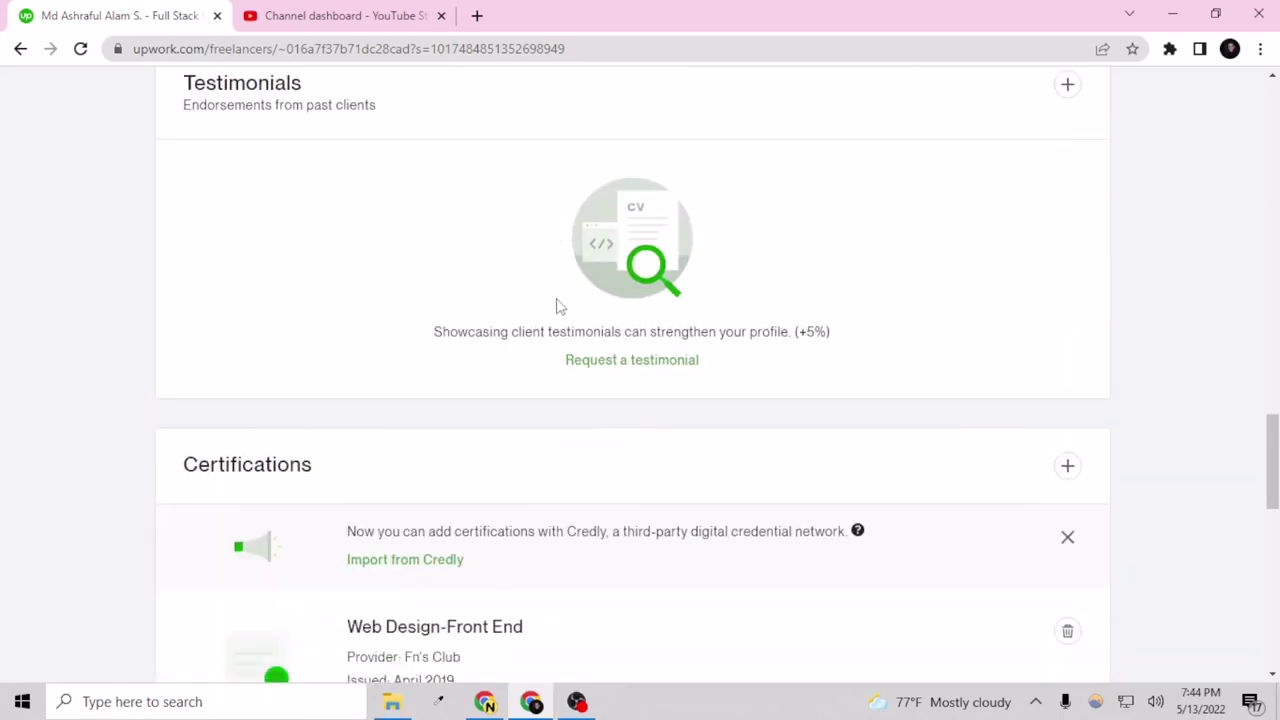
{"action": "scroll", "coordinate": [560, 320], "scroll_direction": "down", "scroll_amount": 6}
{"action": "scroll", "coordinate": [563, 334], "scroll_direction": "down", "scroll_amount": 4}
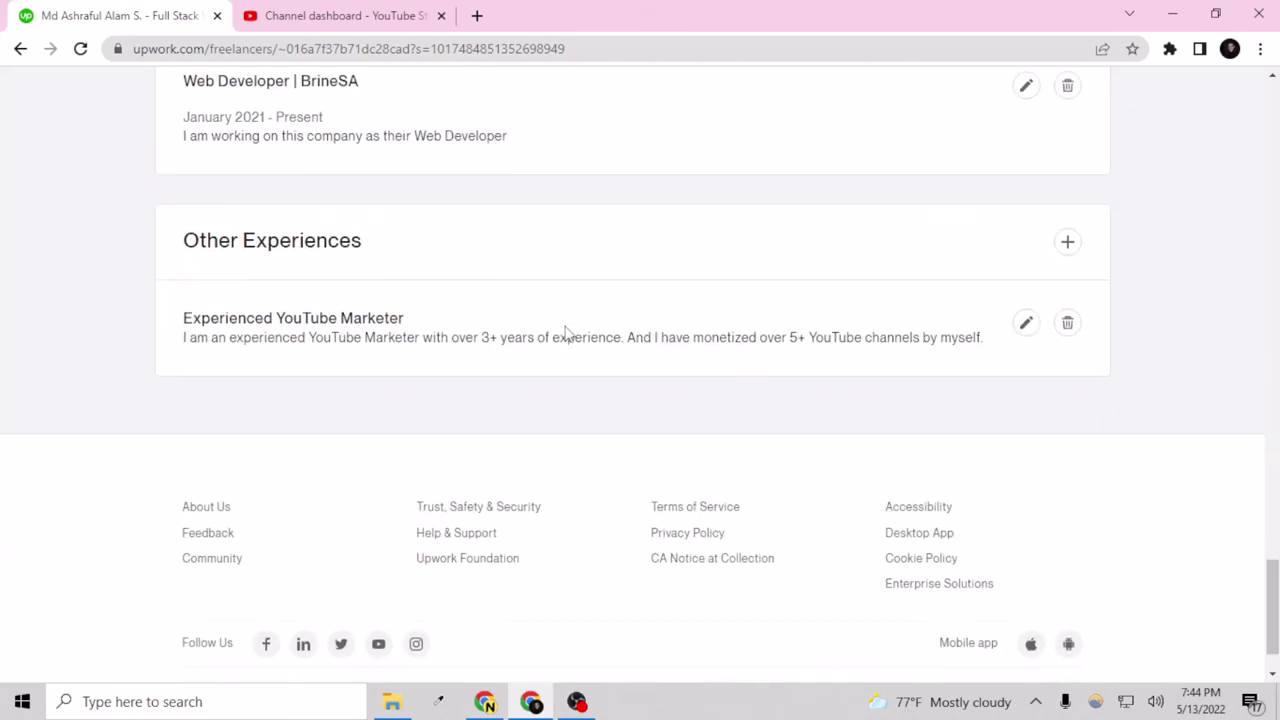
{"action": "scroll", "coordinate": [563, 331], "scroll_direction": "up", "scroll_amount": 20}
{"action": "scroll", "coordinate": [493, 228], "scroll_direction": "up", "scroll_amount": 5}
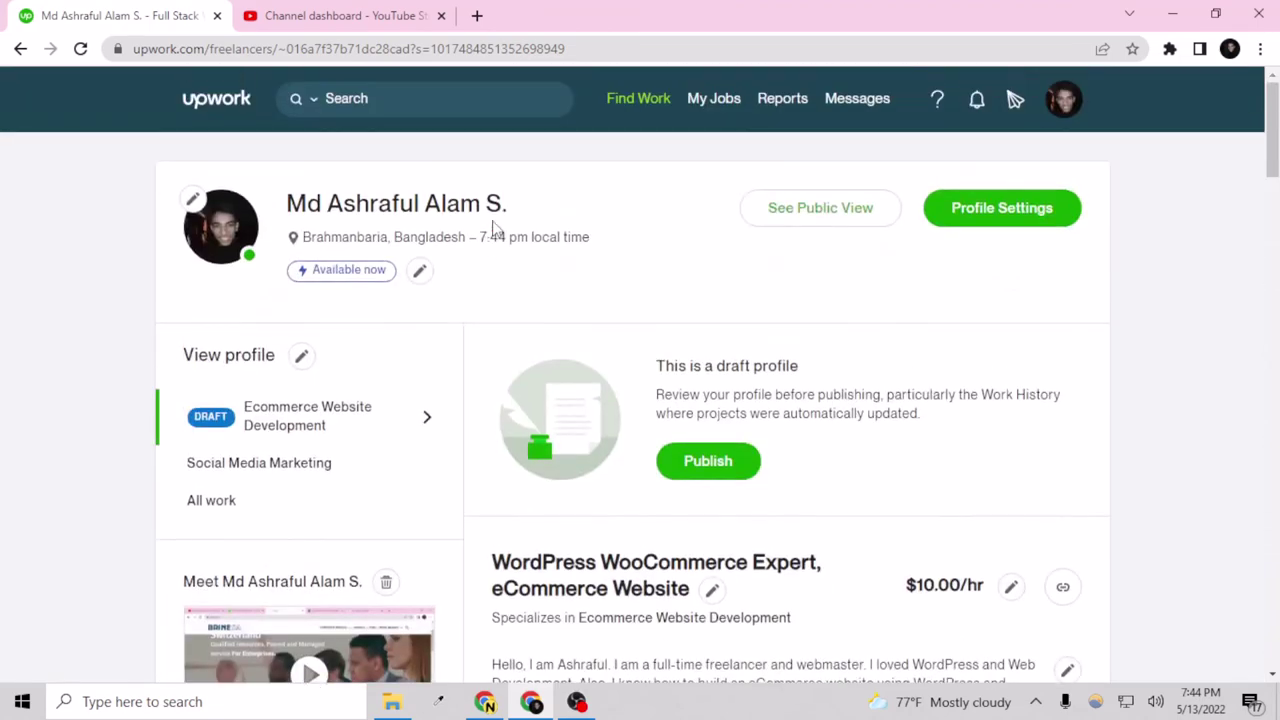
Publish the draft profile and dismiss the Congrats notification
{"action": "left_click", "coordinate": [712, 464]}
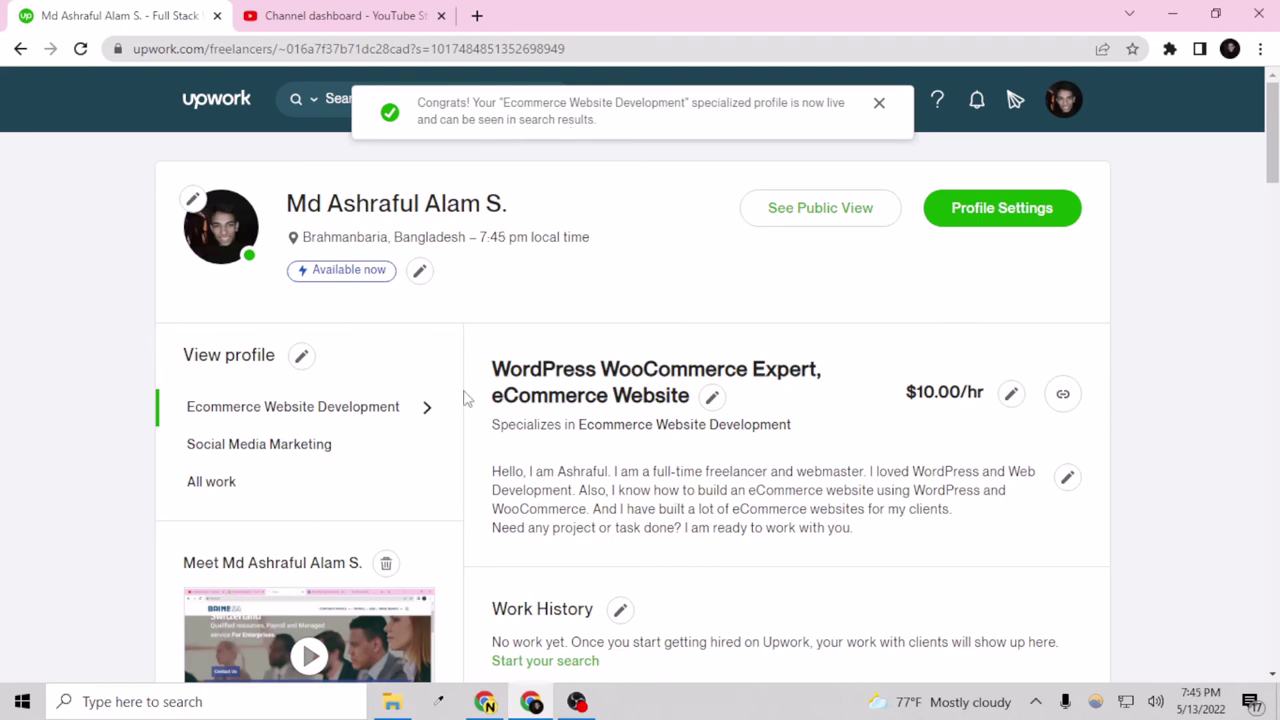
{"action": "left_click", "coordinate": [880, 104]}
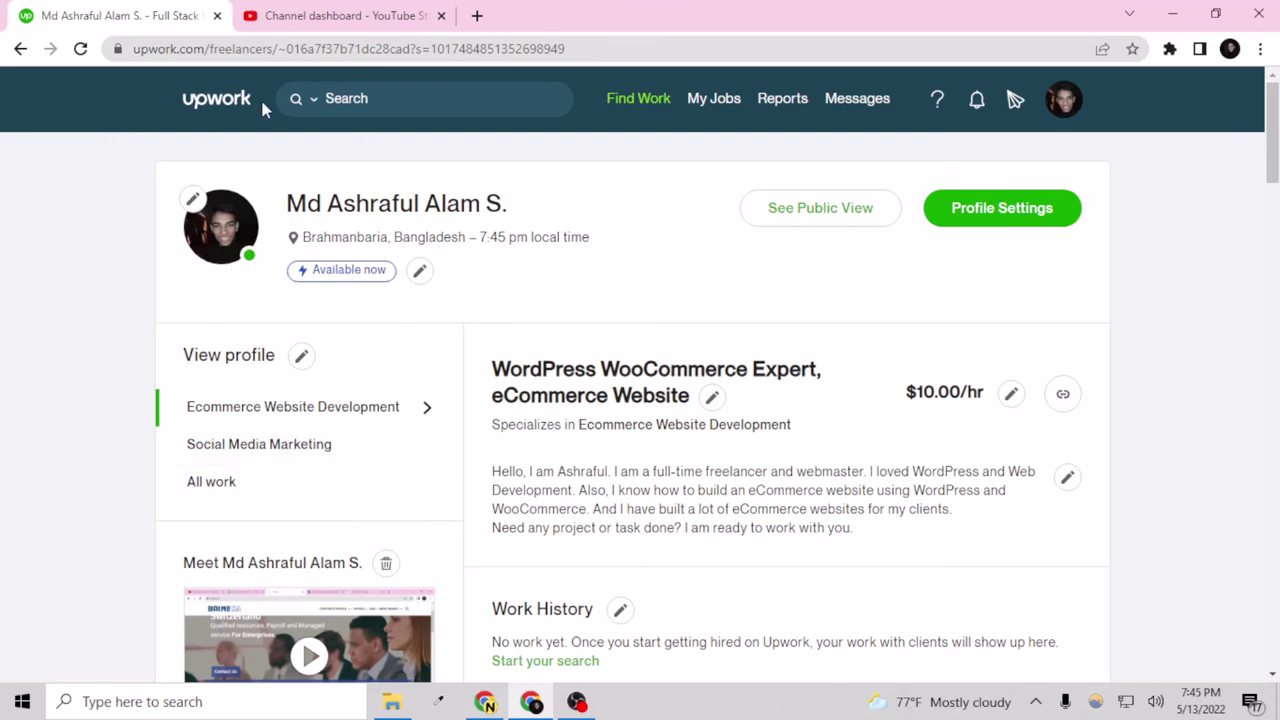
Reload the profile page, view Social Media Marketing, then show the All work profile at $10.00/hr
{"action": "left_click", "coordinate": [340, 98]}
{"action": "left_click", "coordinate": [43, 519]}
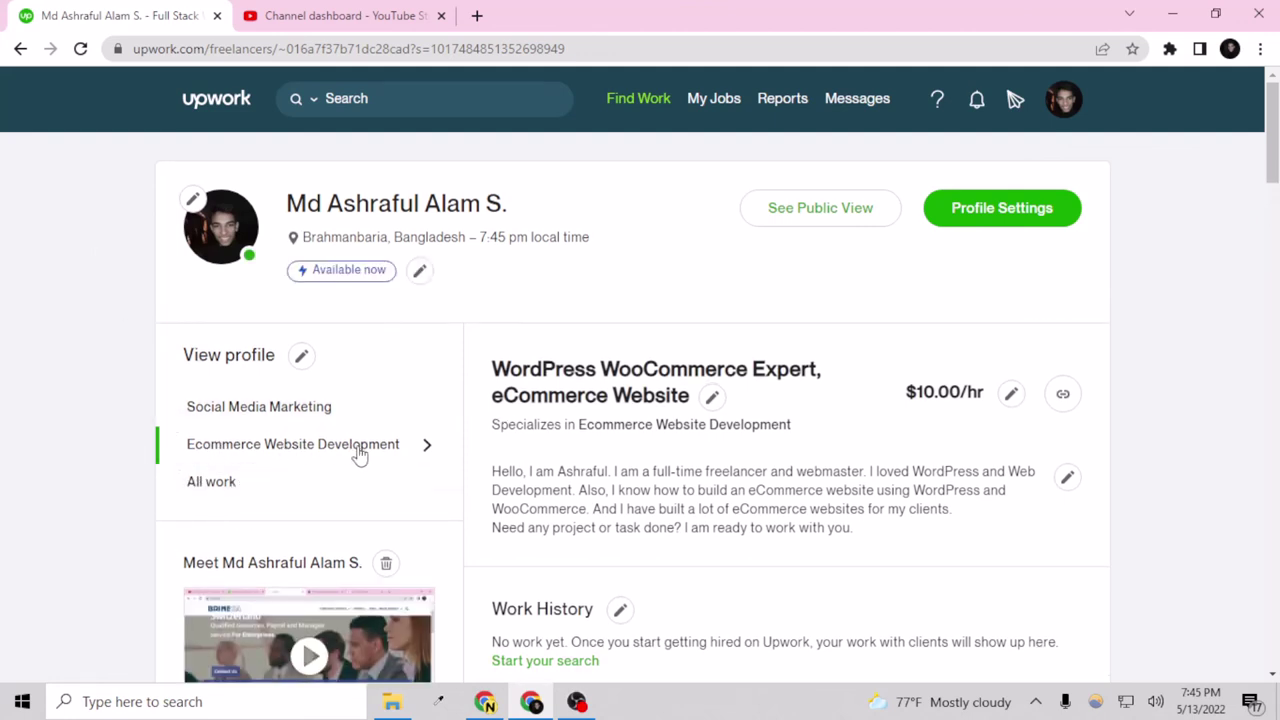
{"action": "left_click", "coordinate": [271, 410]}
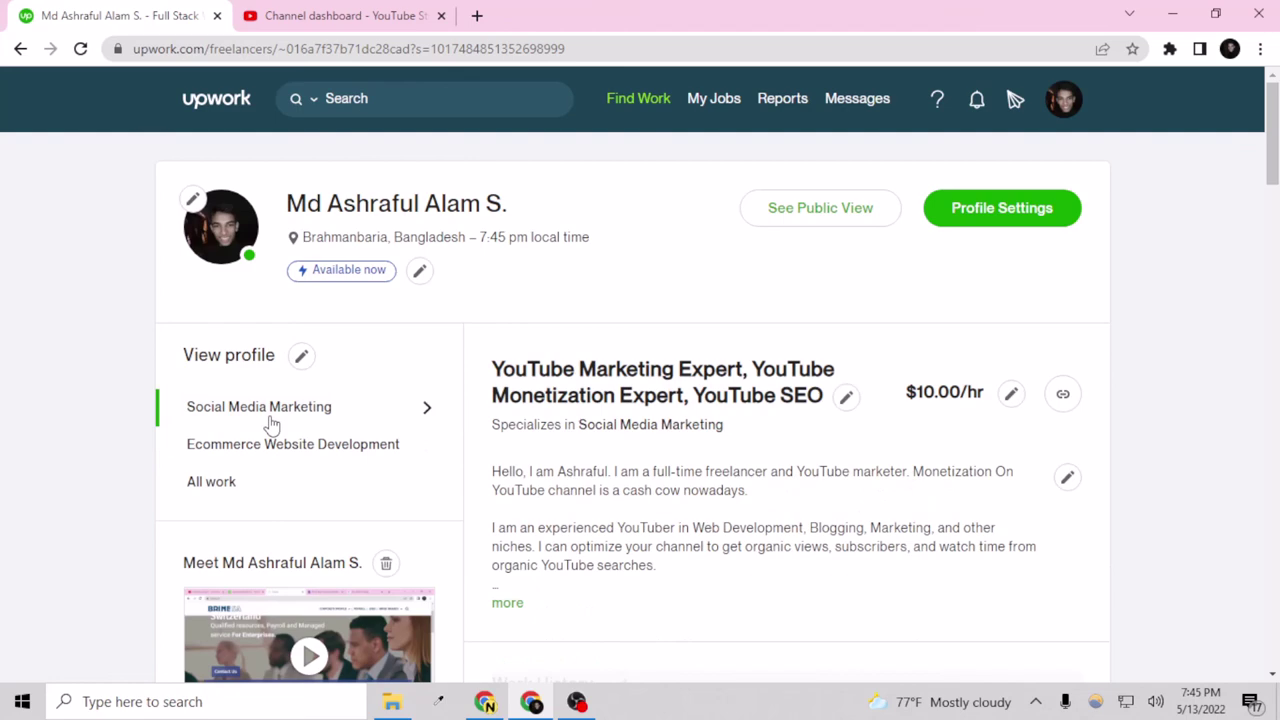
{"action": "left_click", "coordinate": [262, 481]}
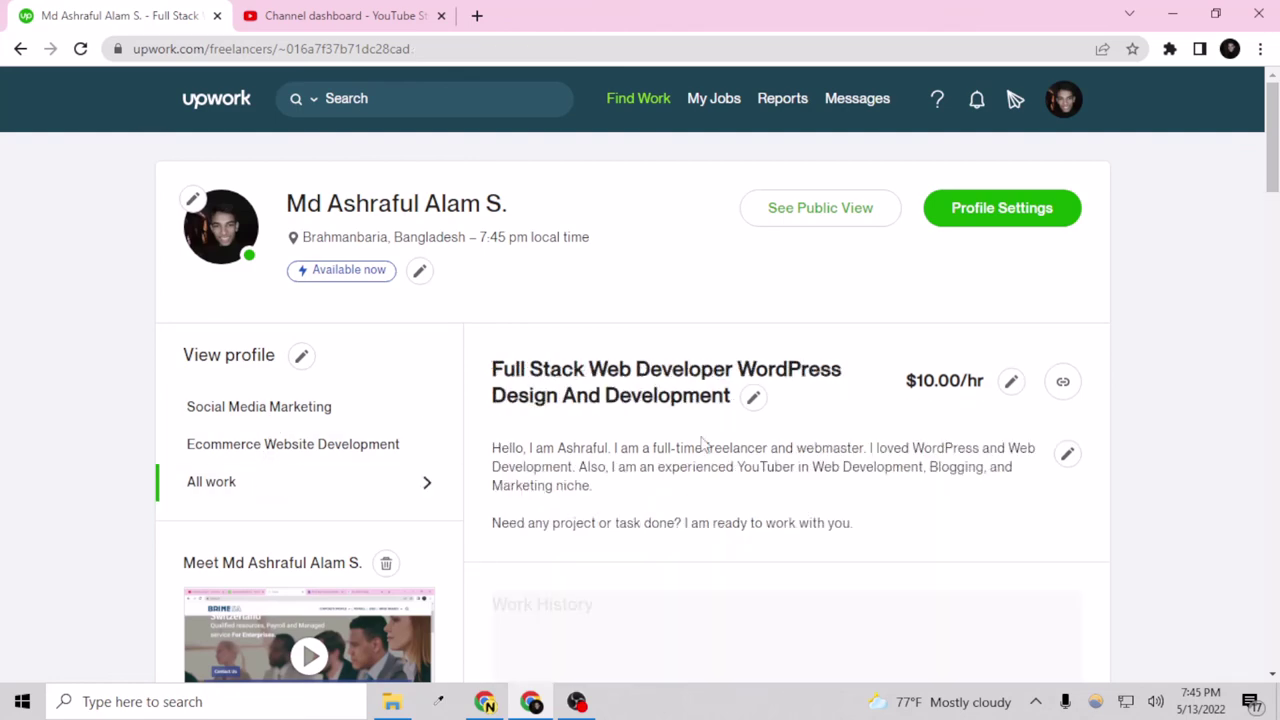
{"action": "scroll", "coordinate": [677, 511], "scroll_direction": "down", "scroll_amount": 5}
{"action": "scroll", "coordinate": [780, 400], "scroll_direction": "up", "scroll_amount": 5}
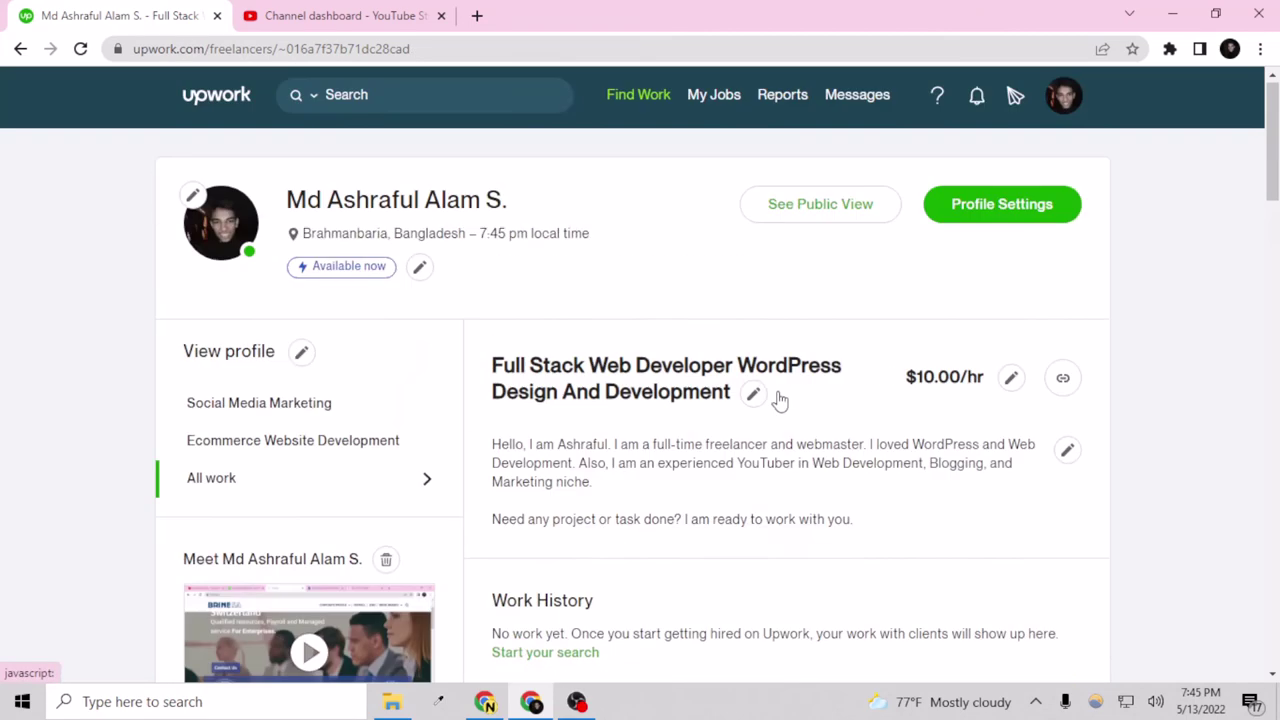